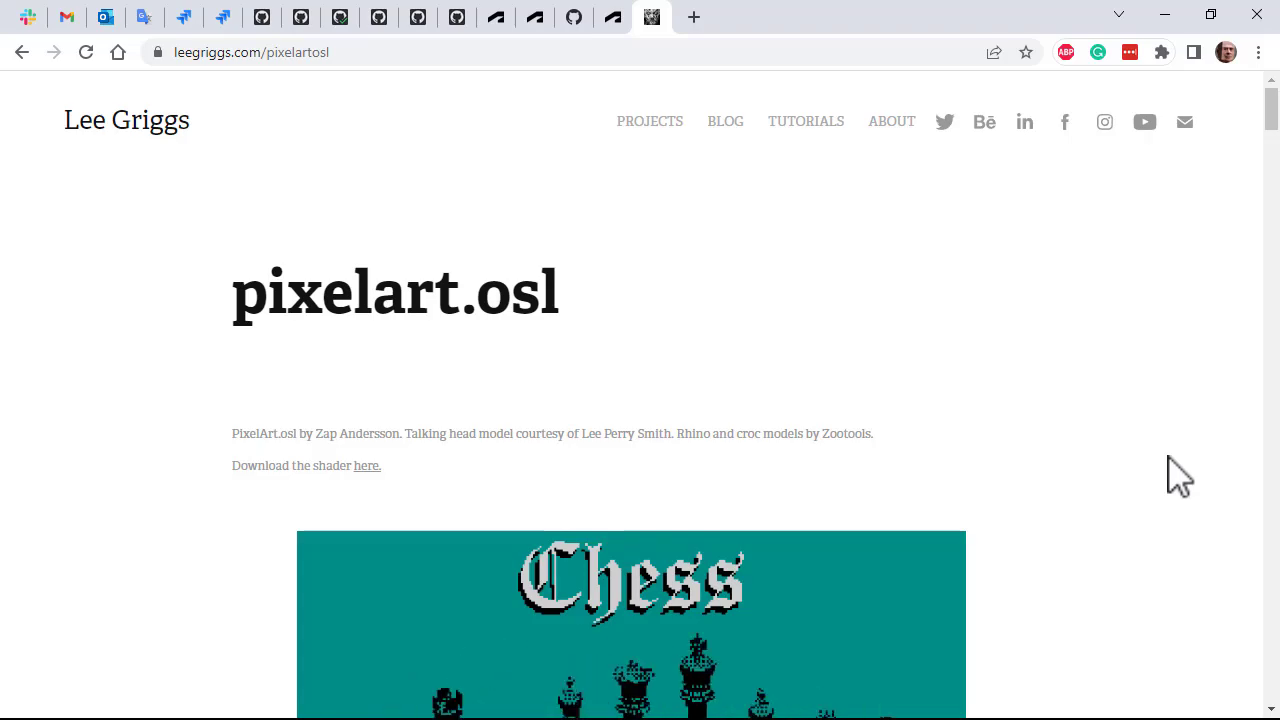
- Browse the example renders on the pixelart.osl page
scroll(1180, 476, "down", 4)
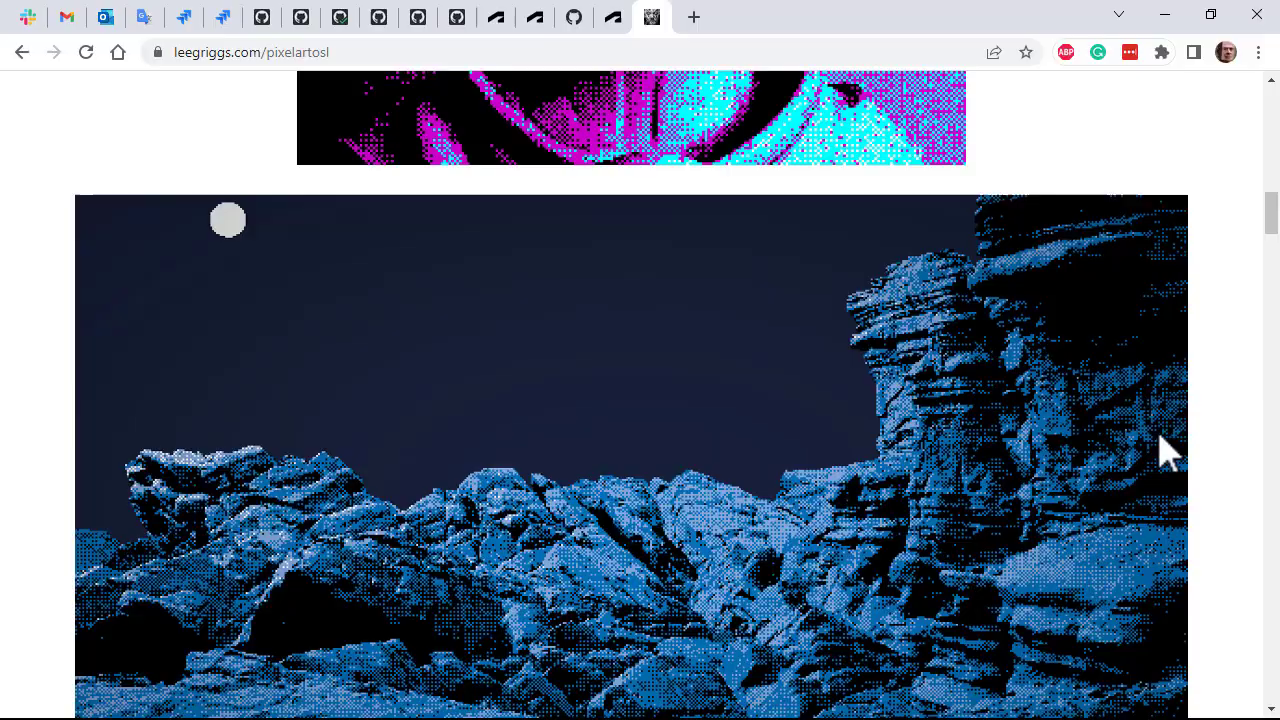
scroll(1168, 452, "down", 1)
scroll(1160, 434, "down", 7)
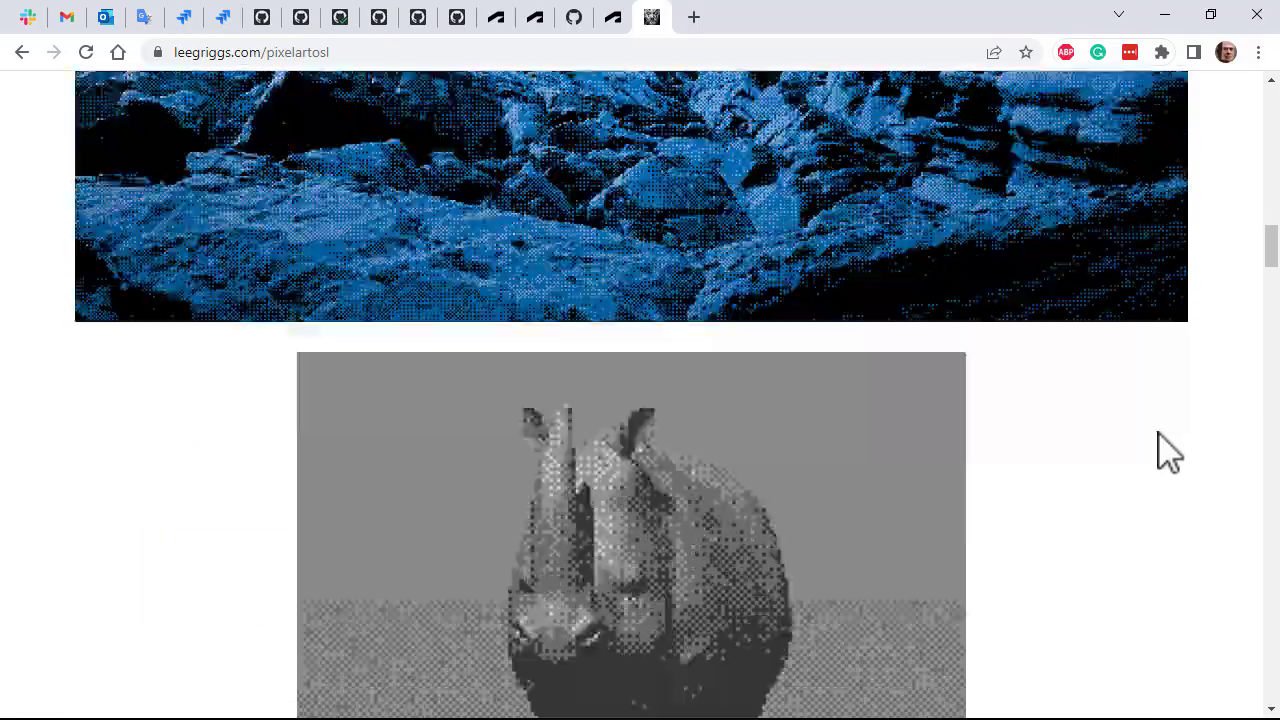
scroll(1160, 434, "up", 7)
scroll(1160, 450, "up", 9)
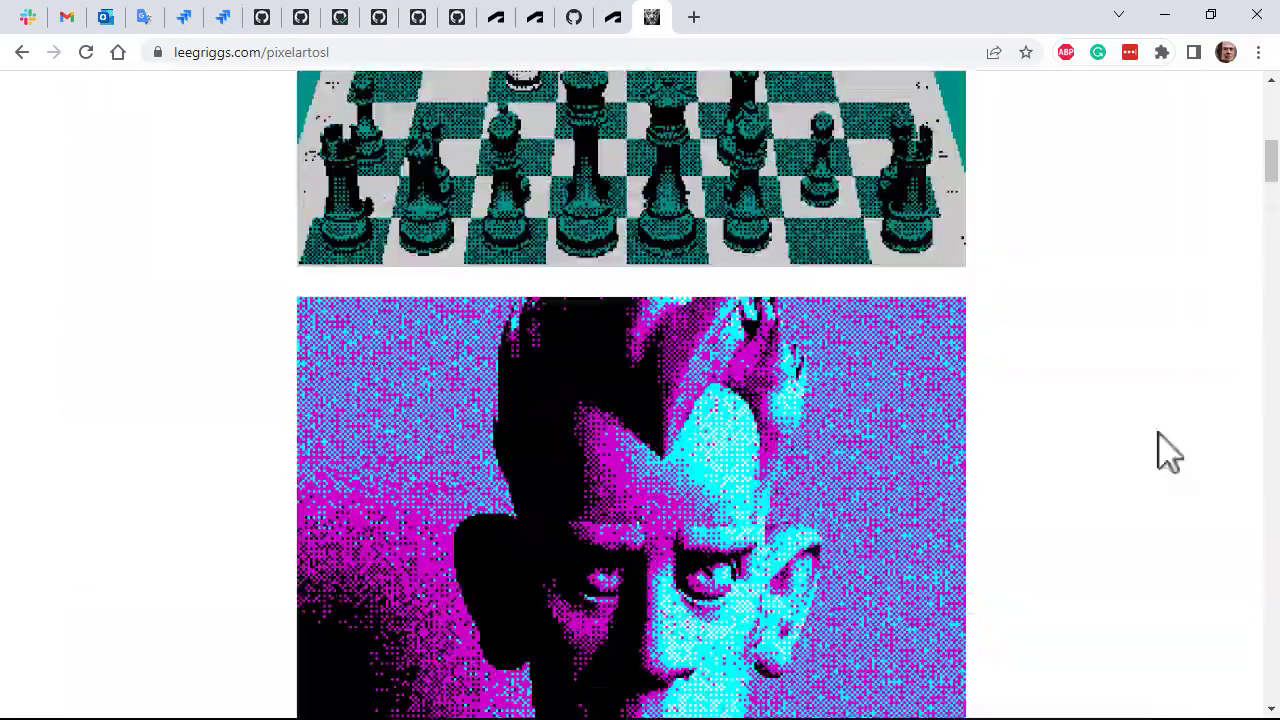
- Switch to 3ds Max and open the Slate Material Editor
key("alt+Tab")
left_click(615, 36)
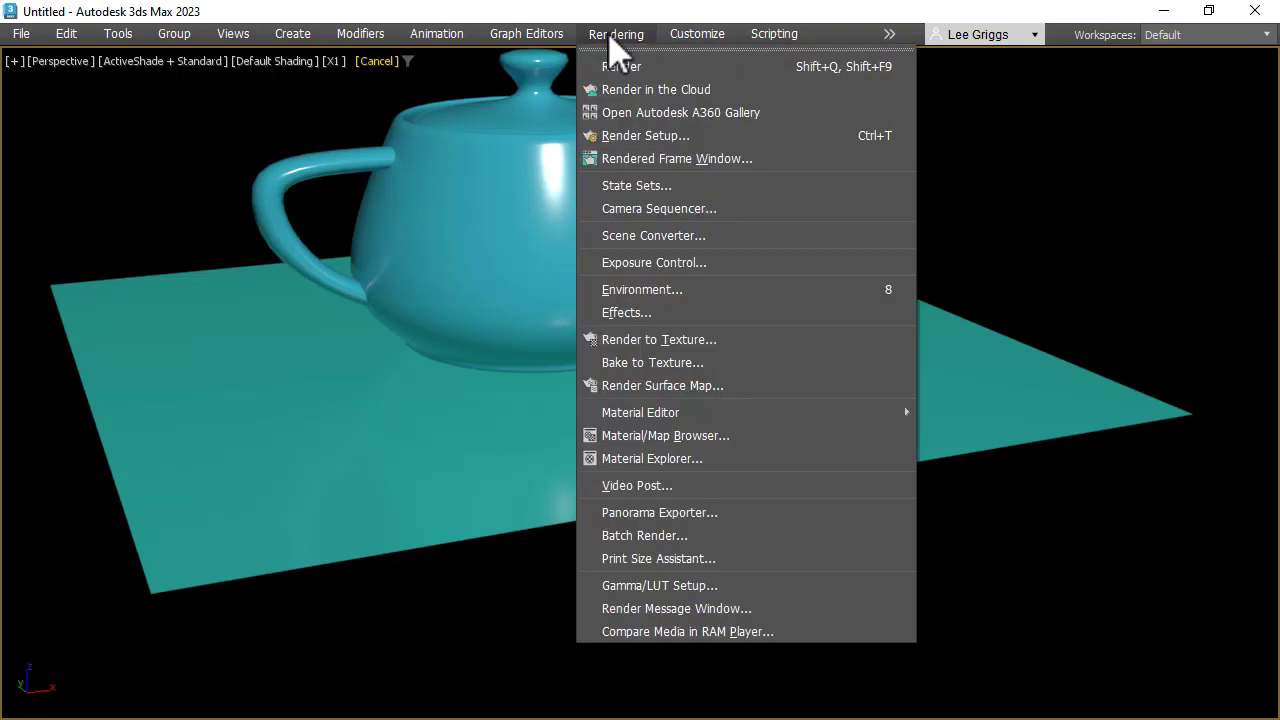
mouse_move(750, 414)
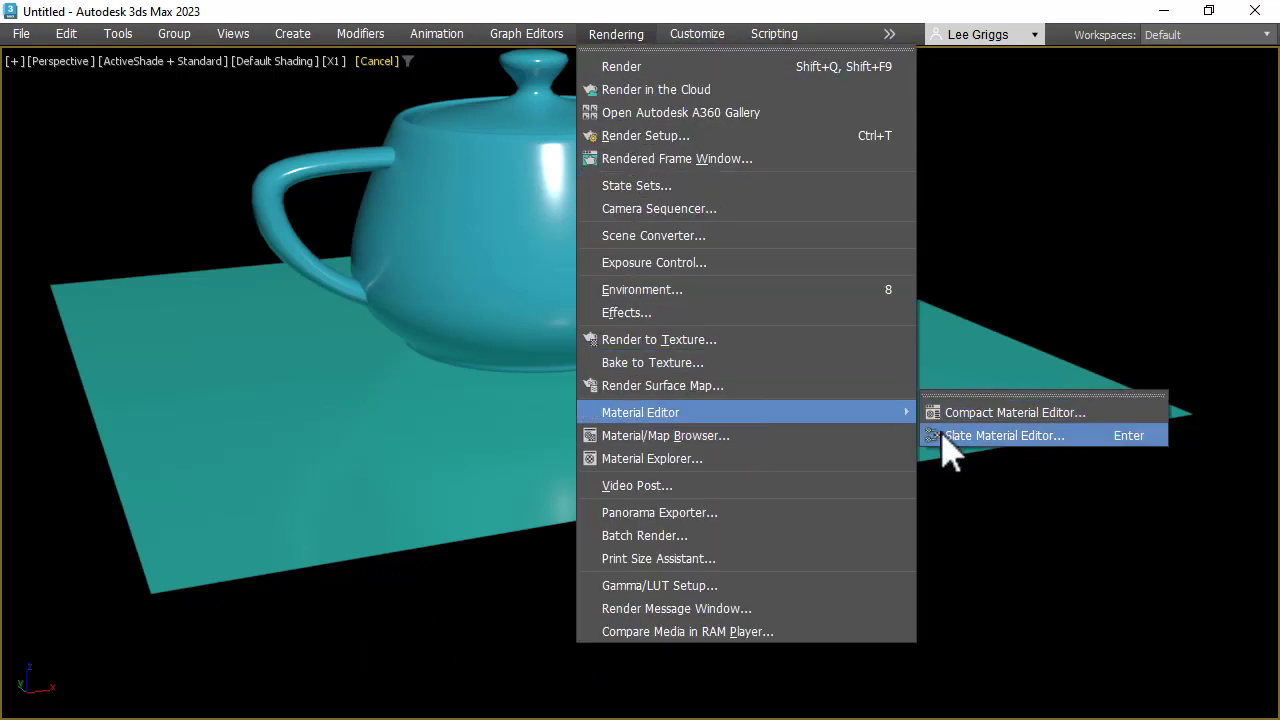
left_click(950, 438)
- Search the material and map library for "toon" and add an Arnold Toon map to the node view
left_click(157, 488)
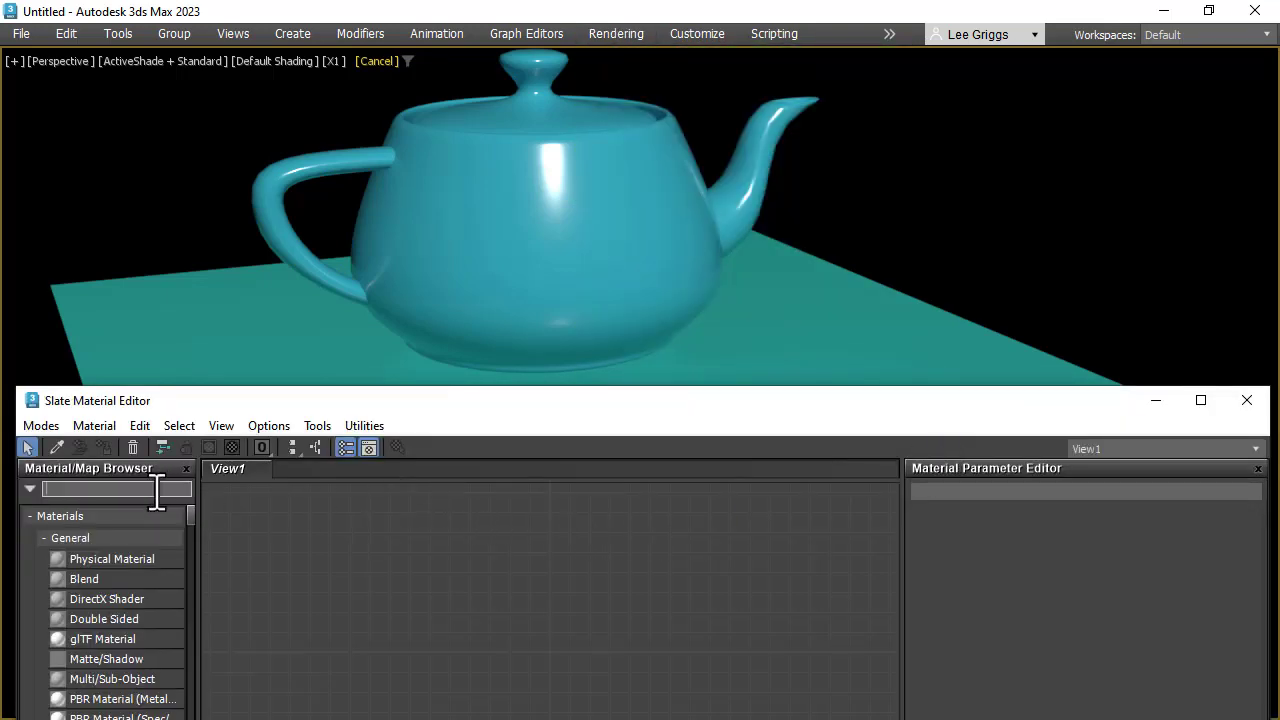
scroll(157, 490, "down", 5)
type("toon")
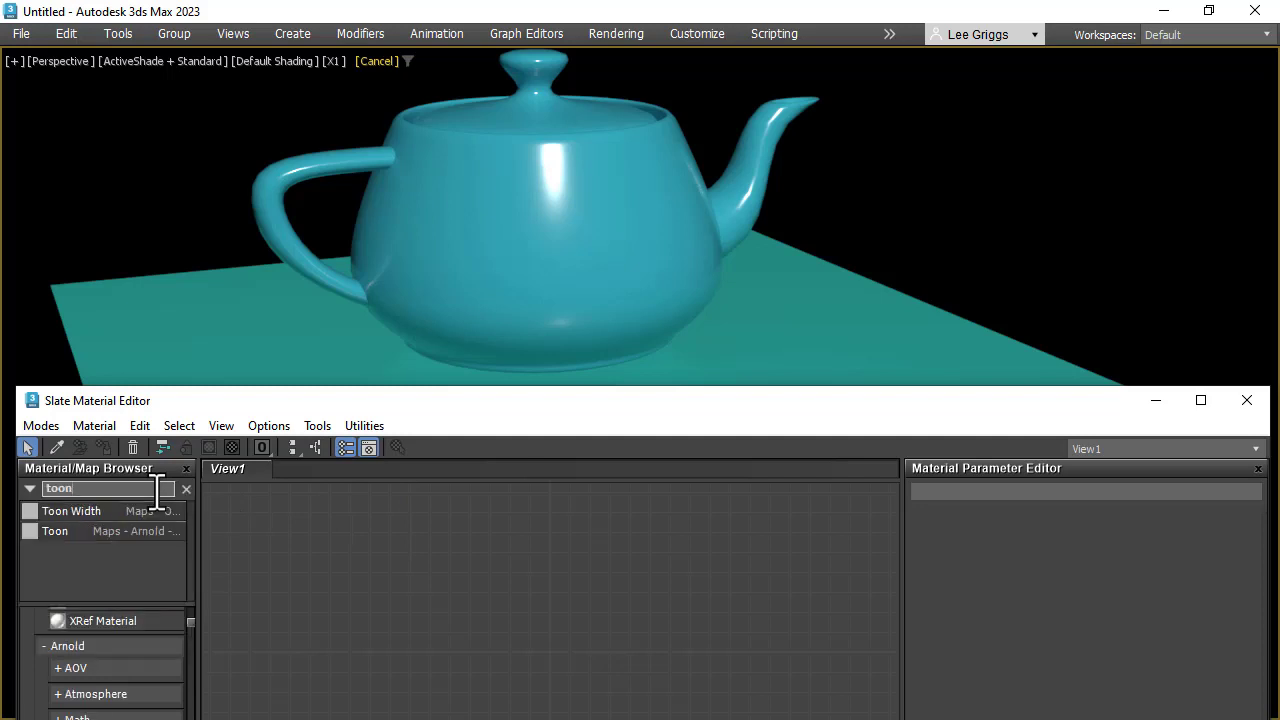
left_click_drag(106, 531, 515, 510)
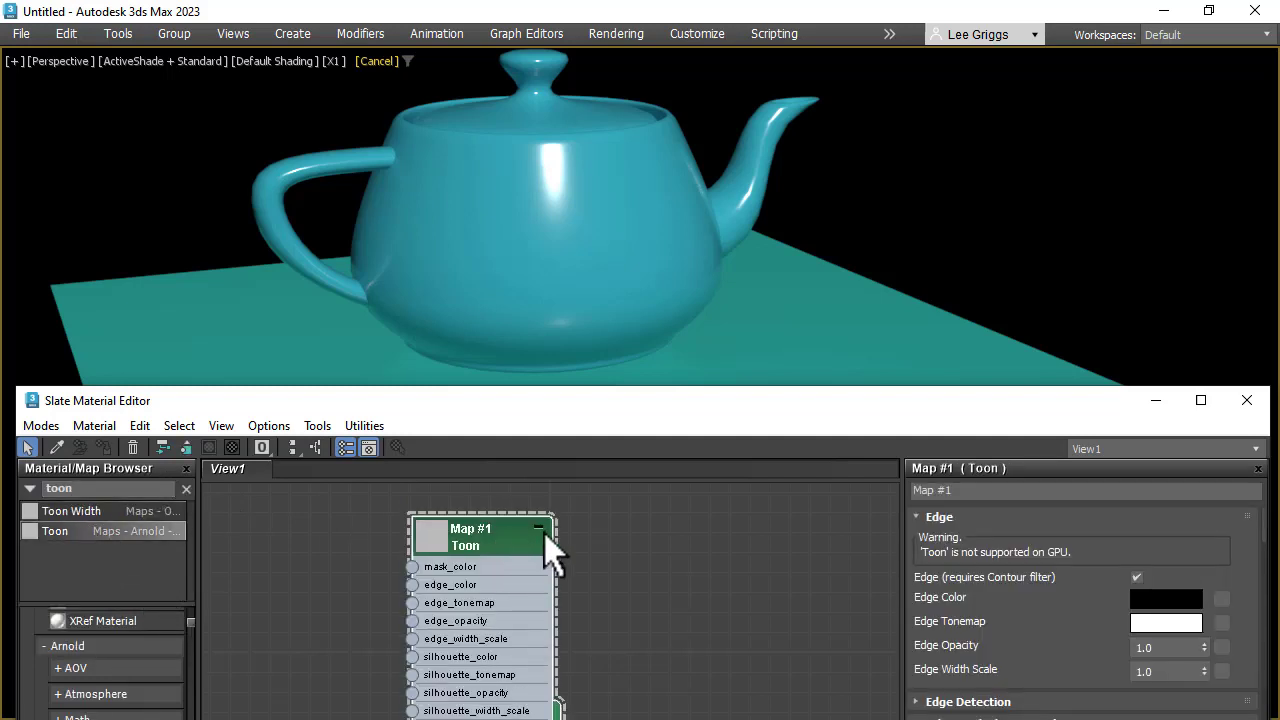
- Add a Map to Material node, collapse the Toon node and connect Toon to the Texture Map input
type("map")
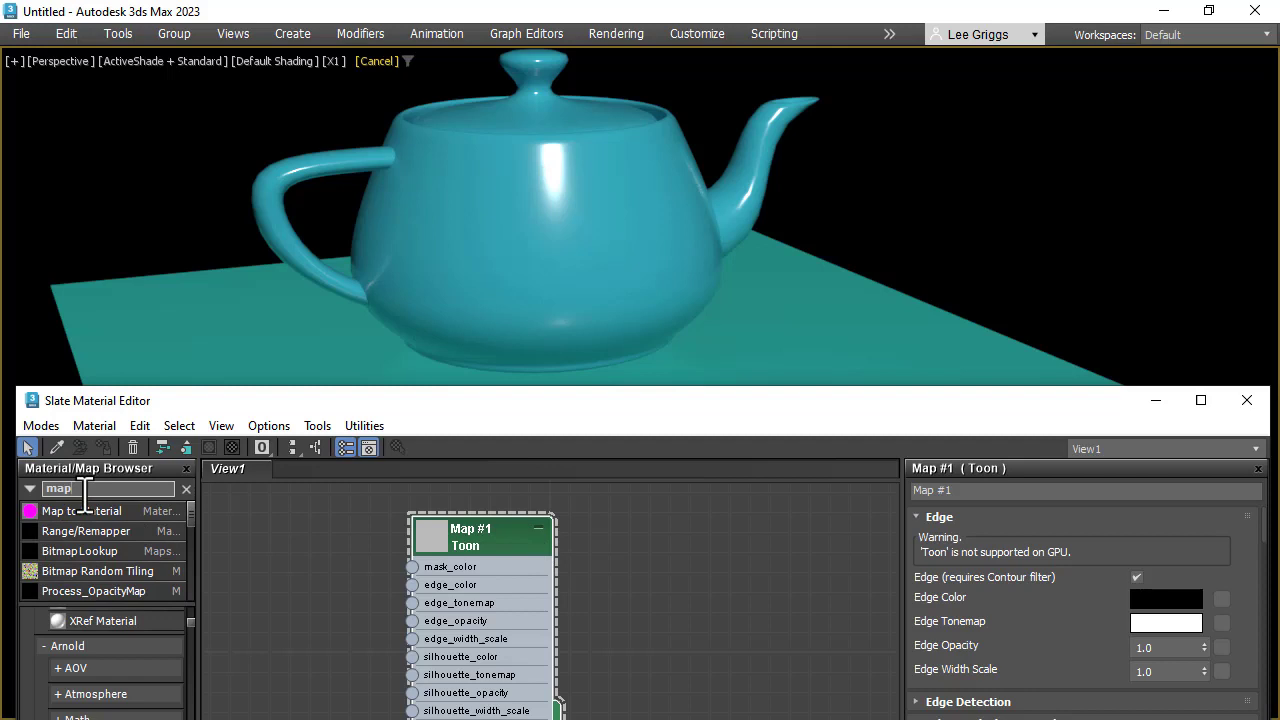
left_click_drag(98, 510, 686, 570)
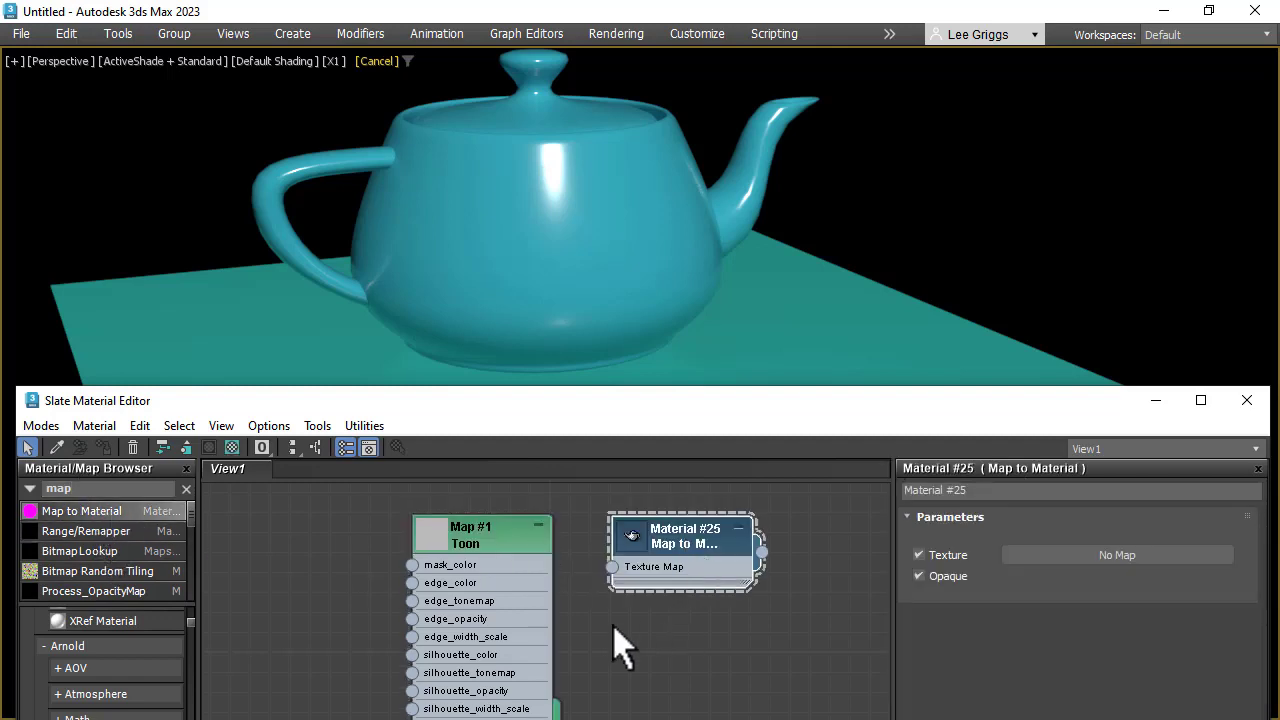
left_click(517, 487)
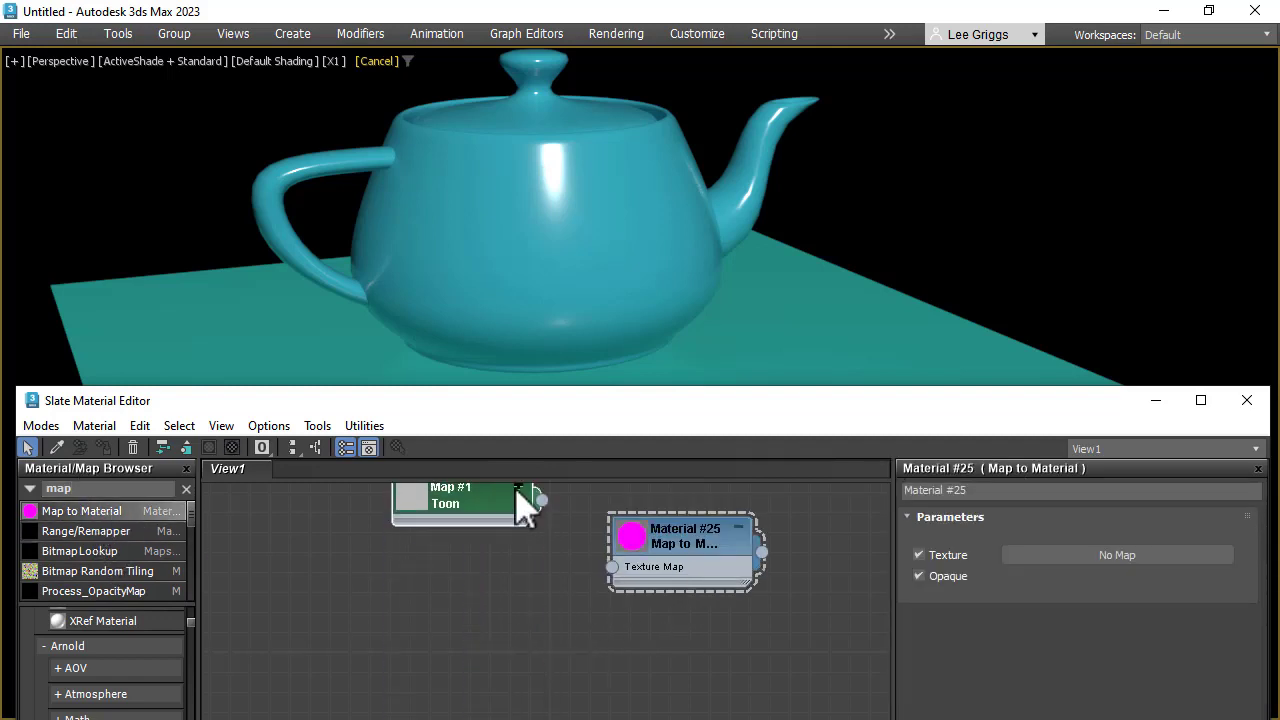
left_click_drag(494, 496, 612, 567)
- Assign the Map to Material node's material to the teapot and the ground plane
left_click_drag(763, 556, 597, 255)
left_click_drag(764, 554, 792, 347)
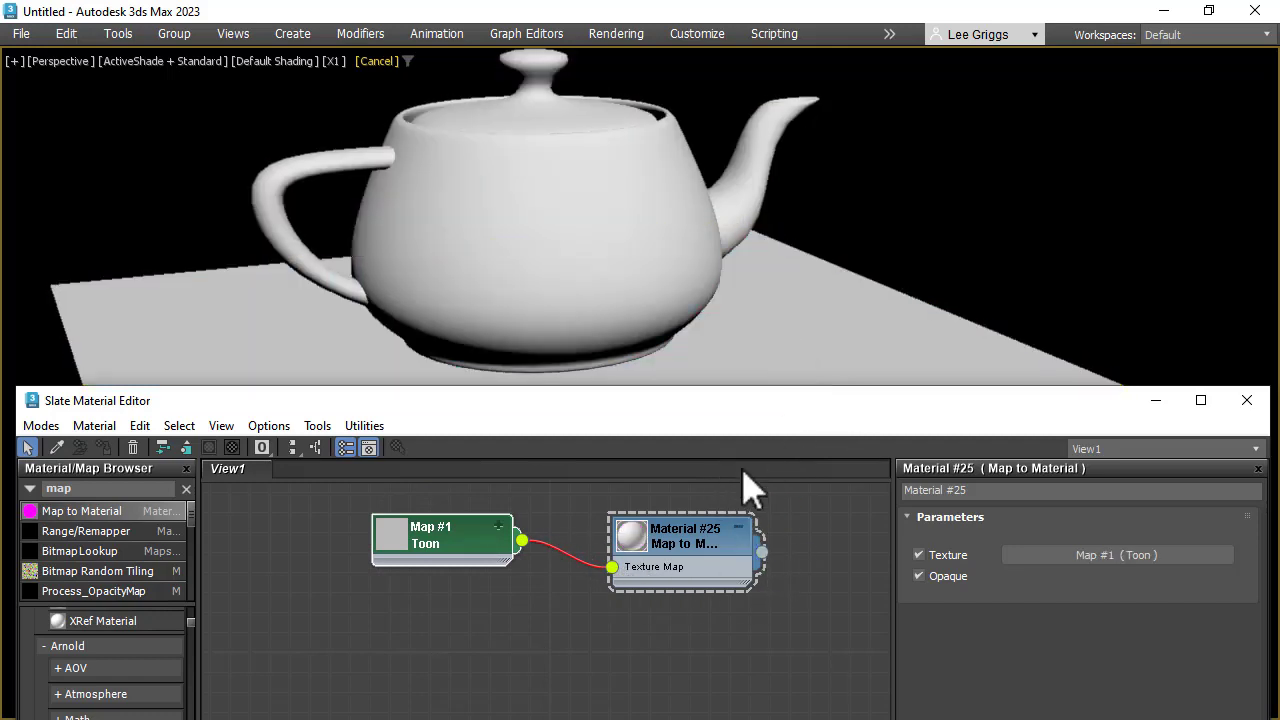
left_click(532, 508)
- Add an OSL Map node and connect its Out output to the Toon map's base_tonemap input
middle_click_drag(318, 496, 392, 512)
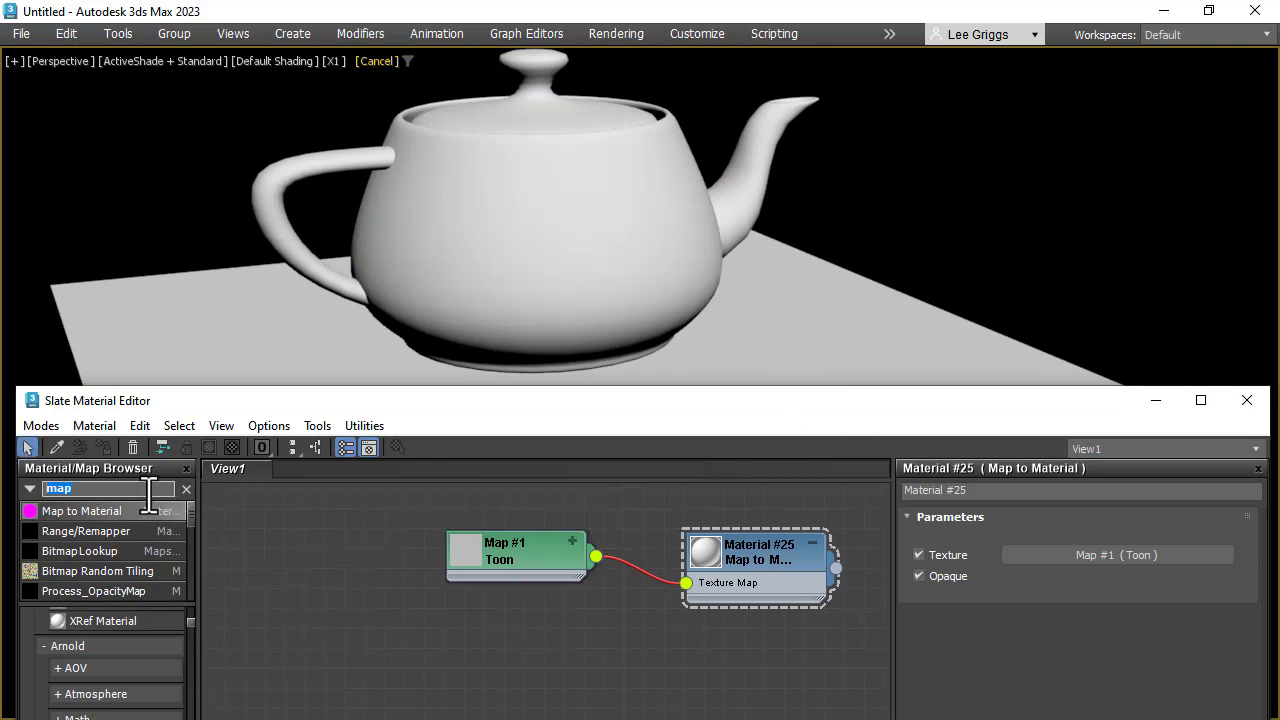
type("osl")
left_click_drag(70, 511, 455, 556)
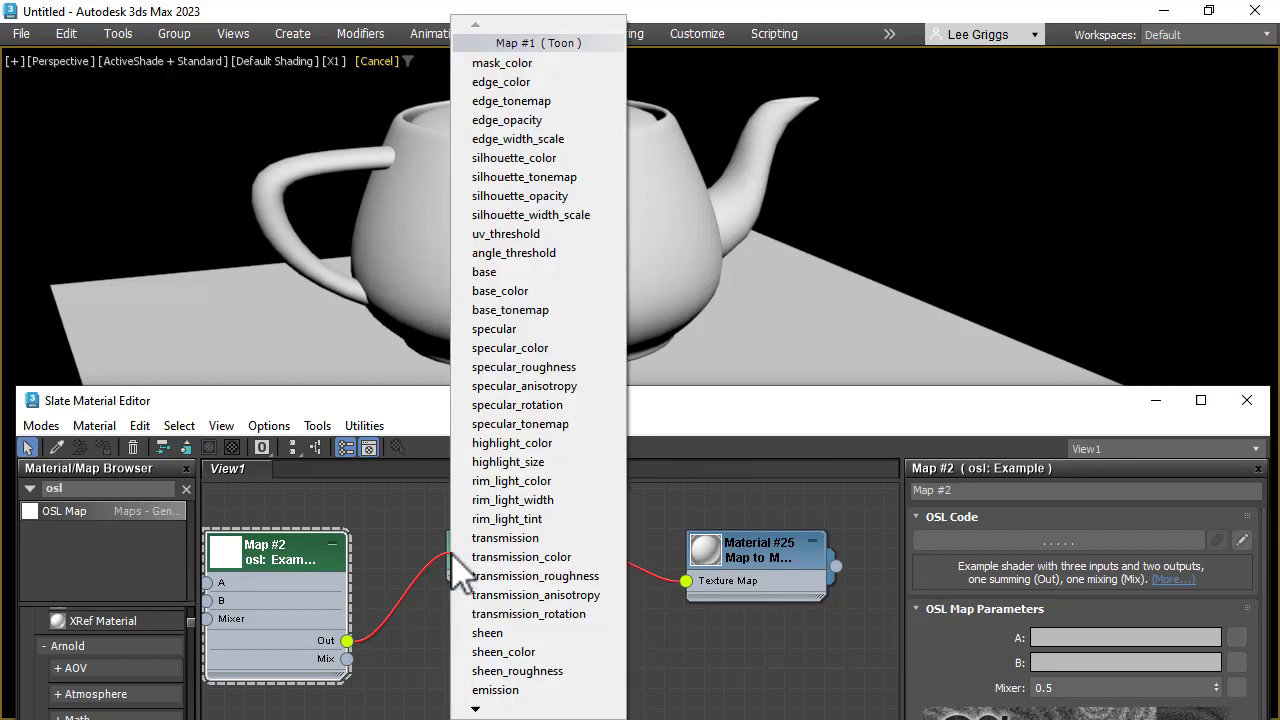
left_click(497, 316)
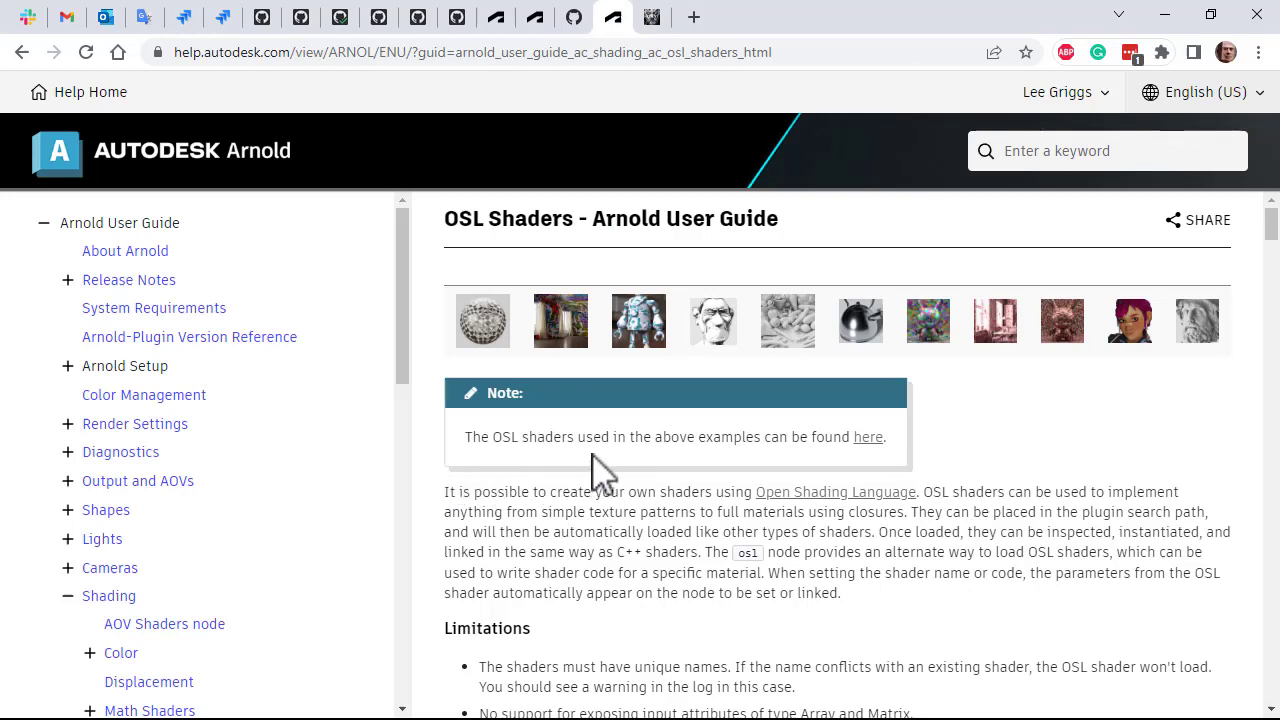
- Follow the shader link in the Arnold OSL Shaders guide to the OSL/ADN-Experimental folder and copy the PixelArt.osl code
left_click(866, 440)
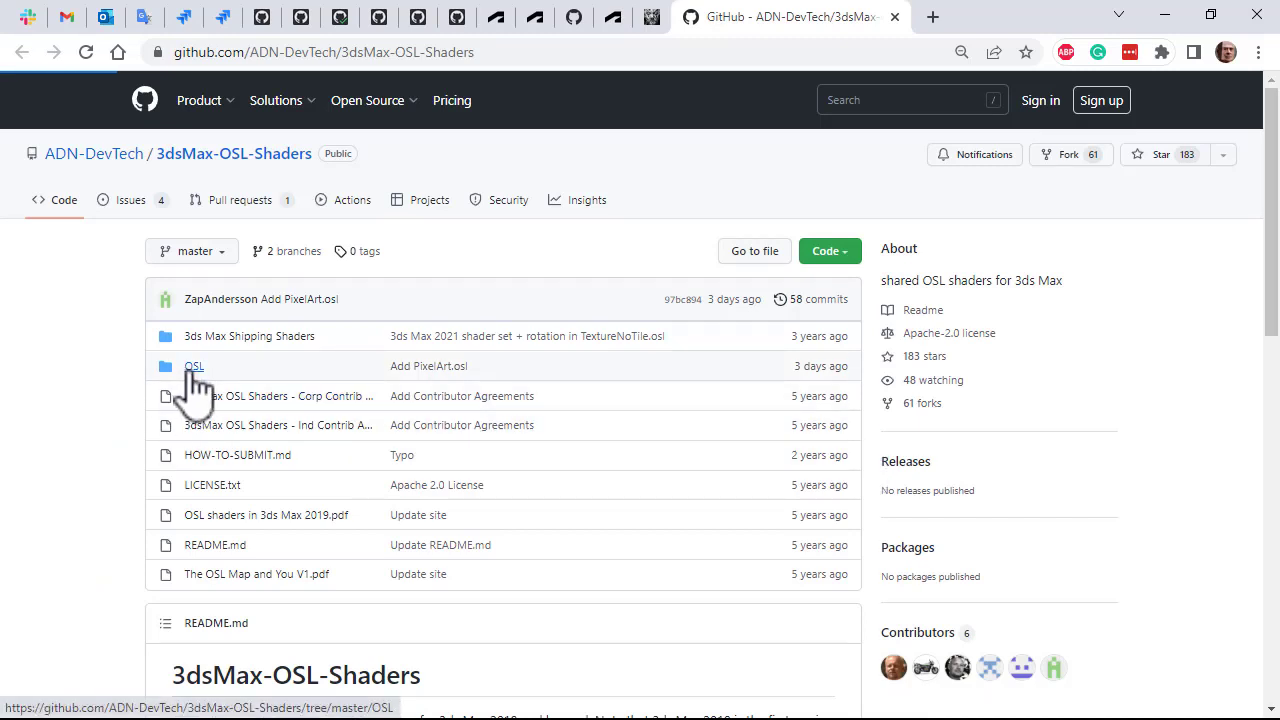
left_click(193, 368)
left_click(212, 370)
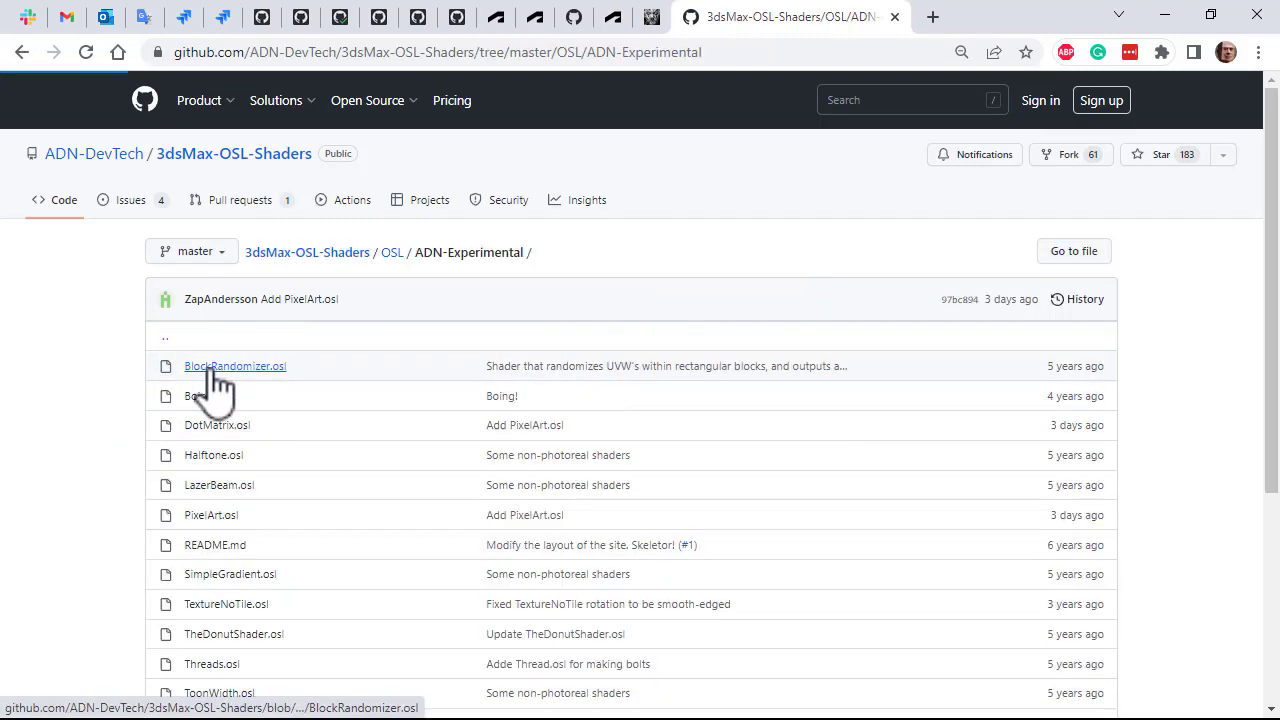
double_click(199, 516)
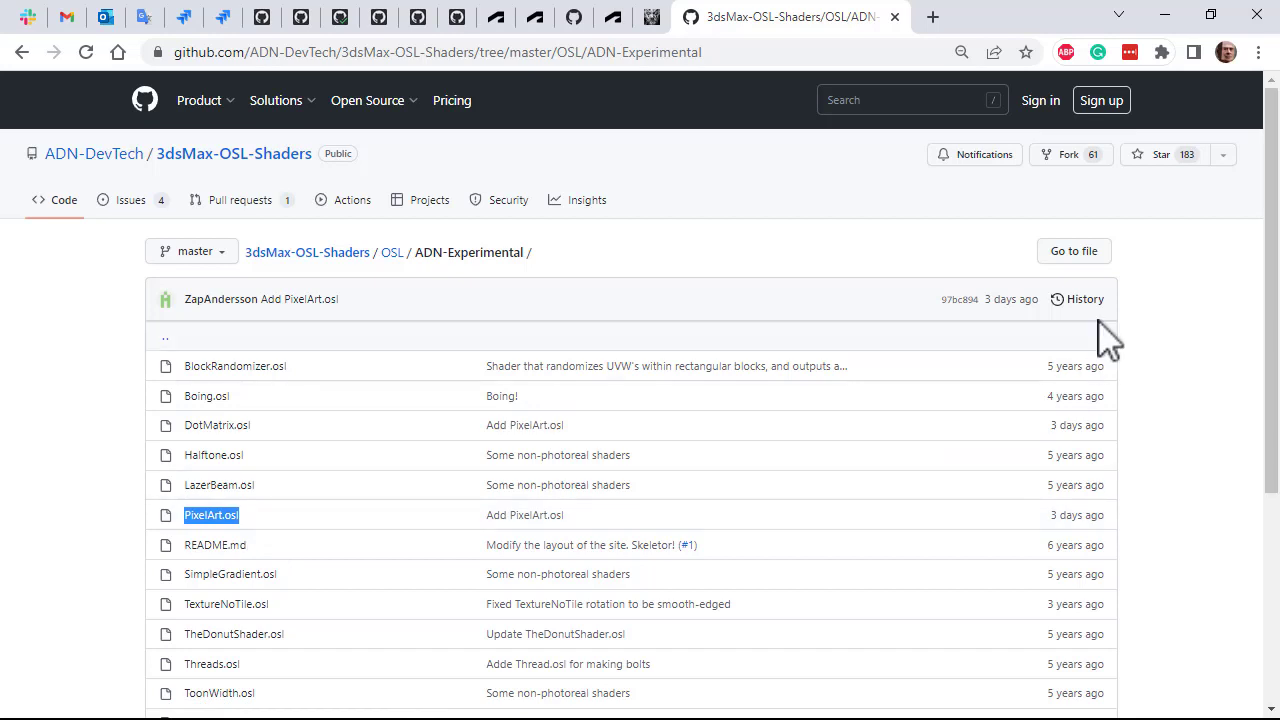
left_click(226, 516)
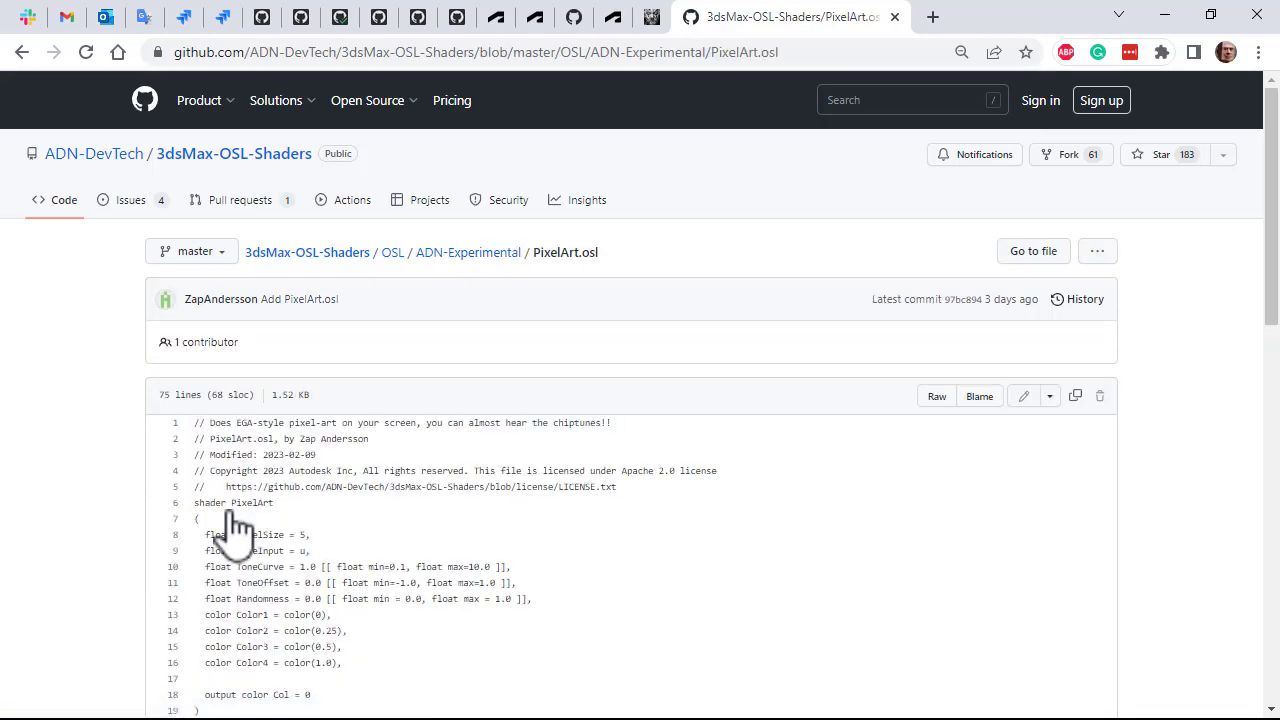
left_click(1075, 398)
- Switch to 3ds Max, replace the OSL map's example code with the copied PixelArt code, compile it and close the code editor
key("alt+Tab")
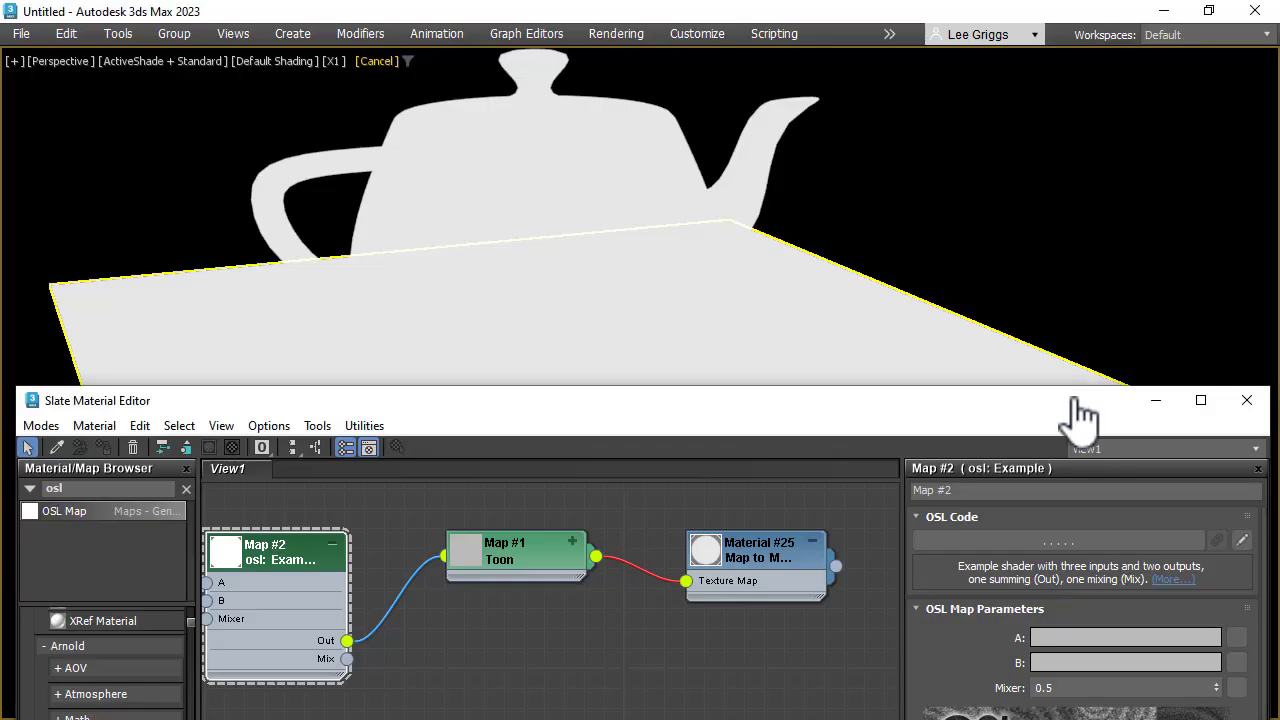
left_click(1241, 541)
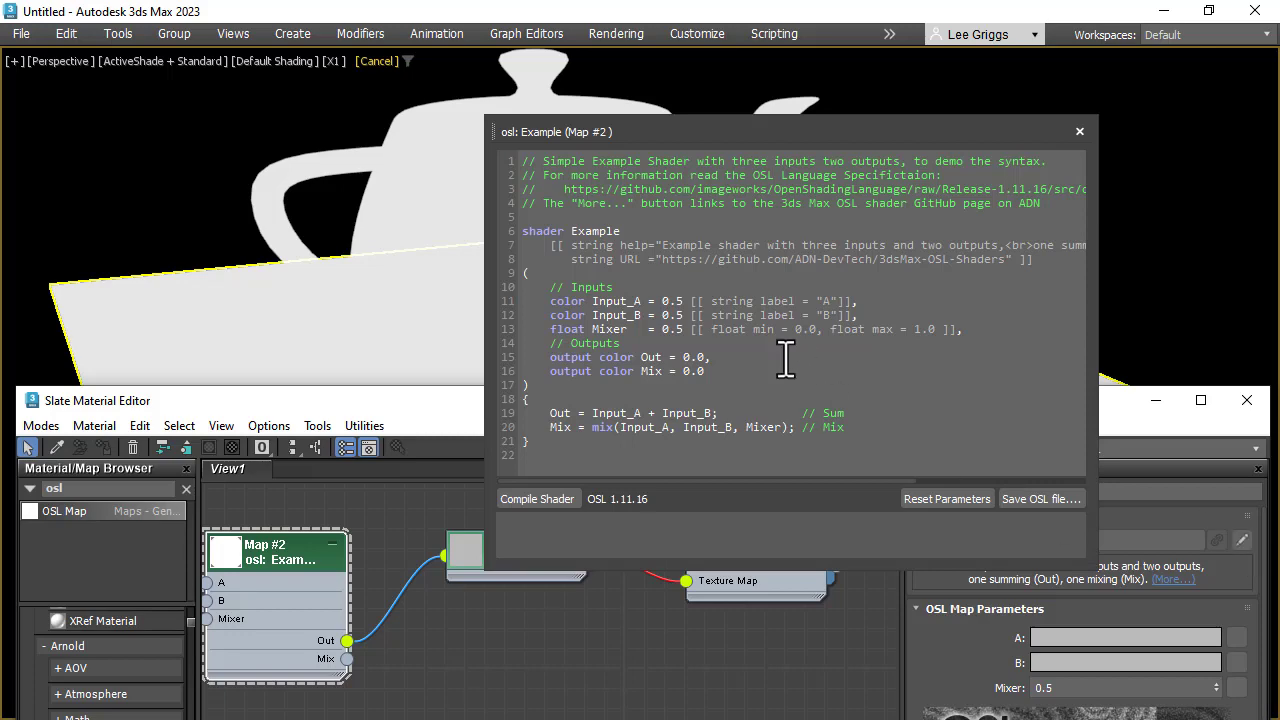
key("ctrl+a")
key("ctrl+v")
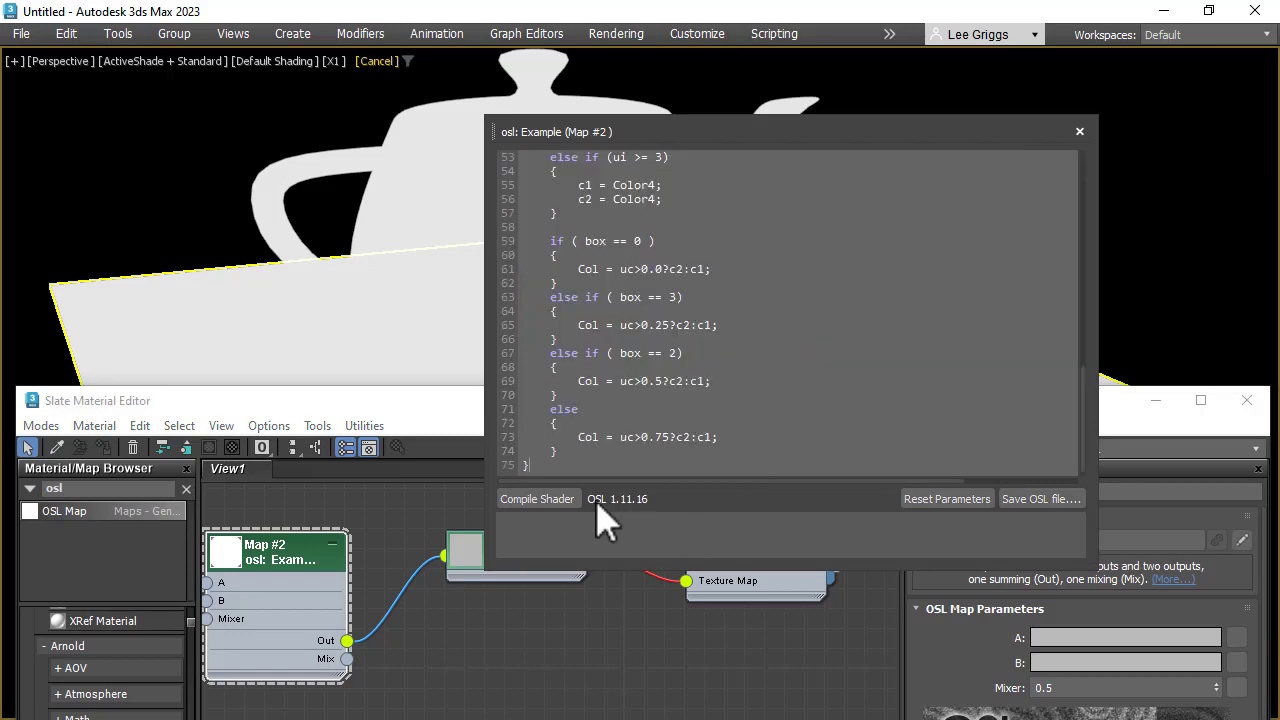
left_click(535, 502)
key("Escape")
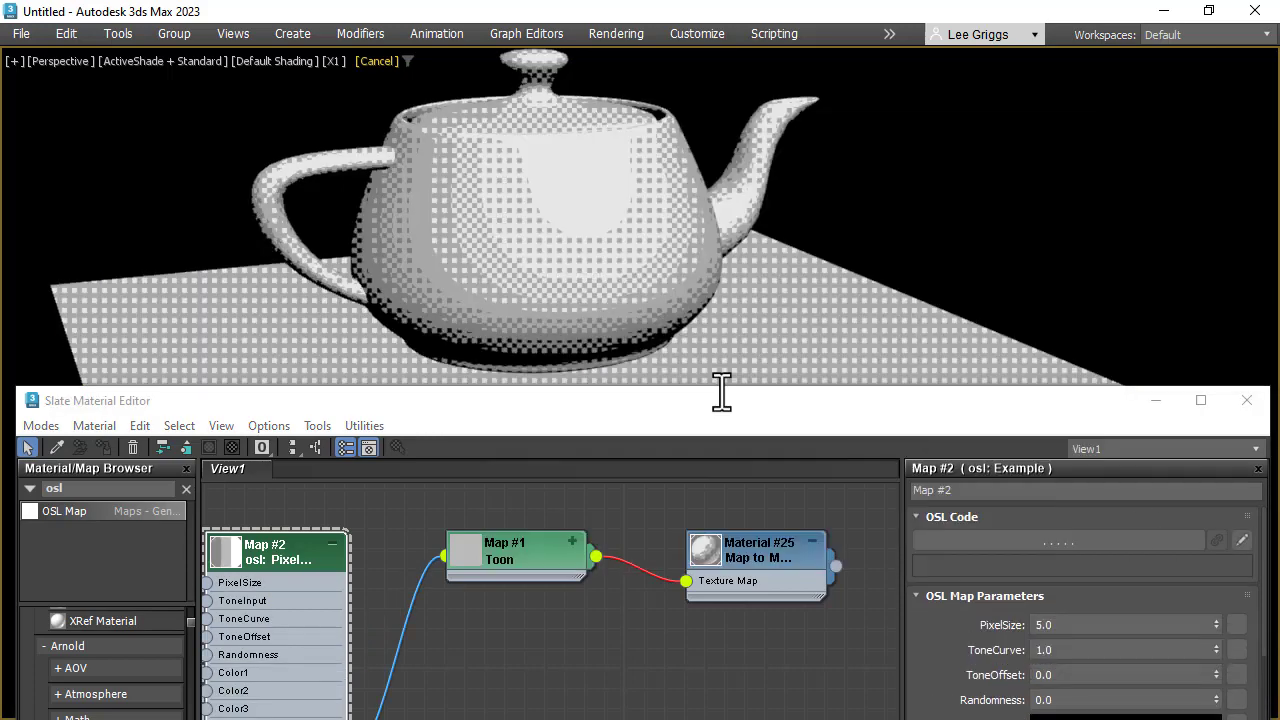
- Examine the pixel pattern on the teapot at close and far viewing distances
scroll(868, 265, "up", 6)
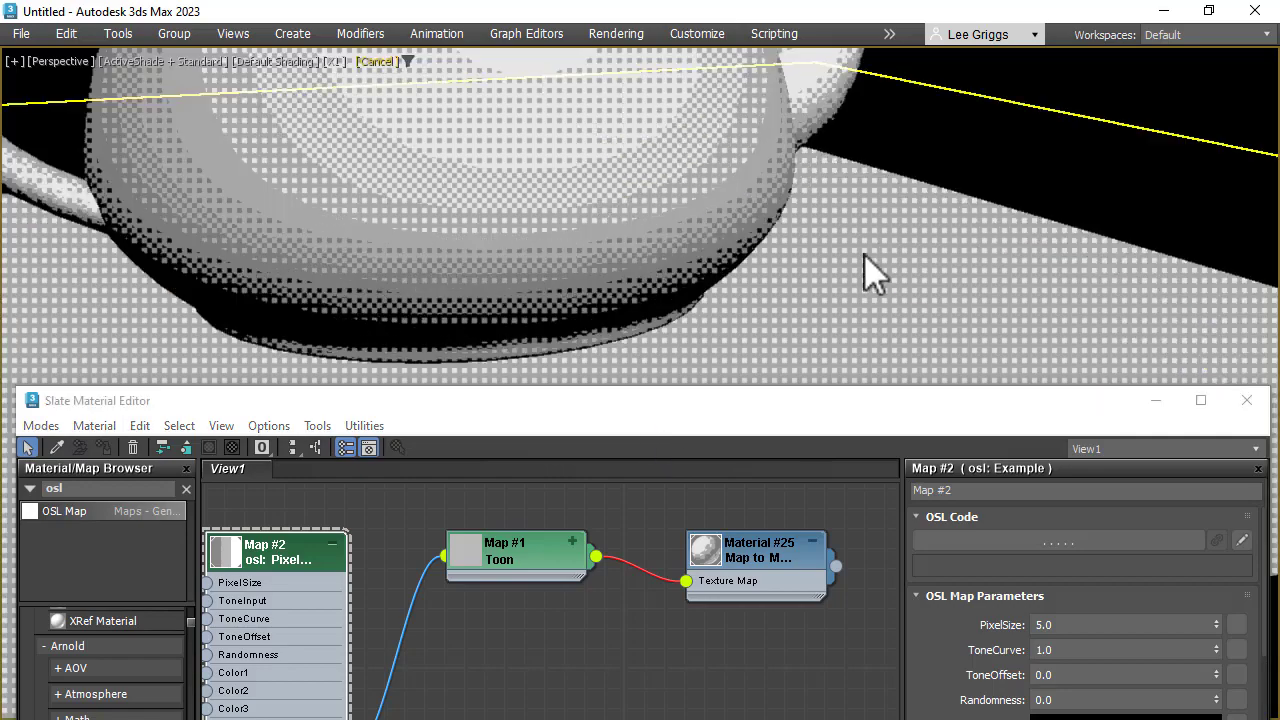
middle_click_drag(864, 254, 1071, 486)
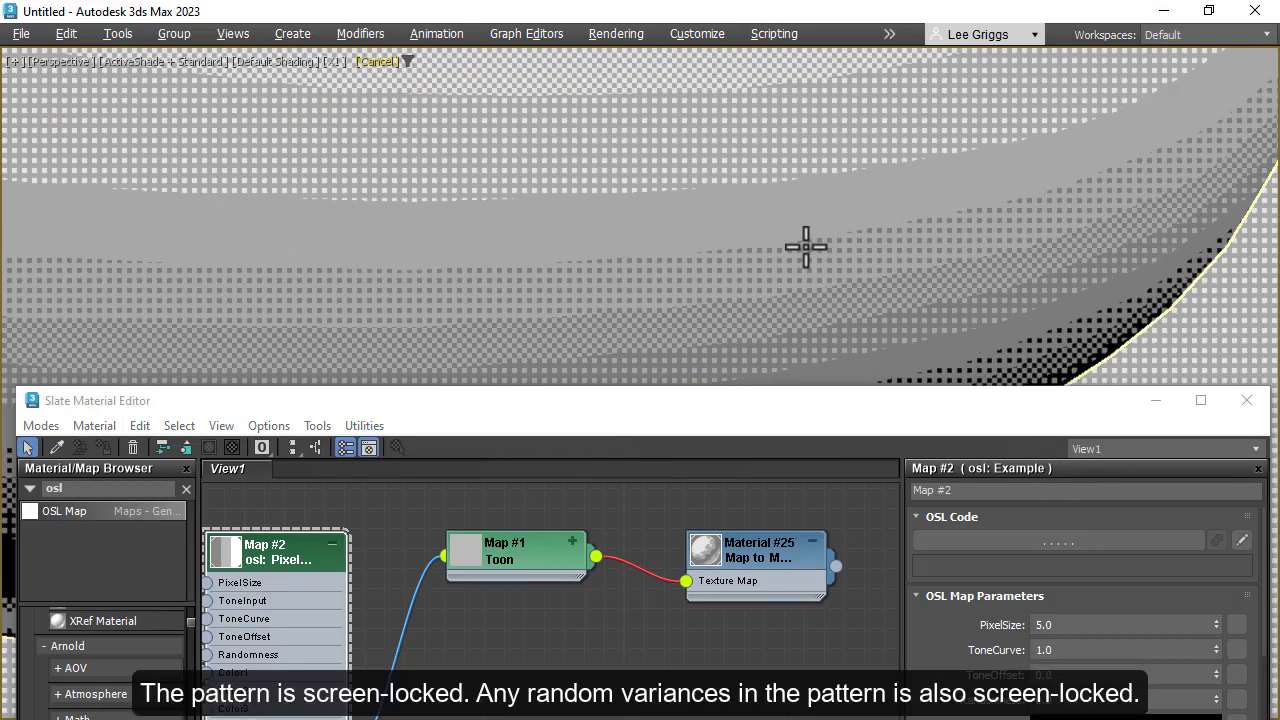
left_click(807, 248)
scroll(806, 249, "down", 6)
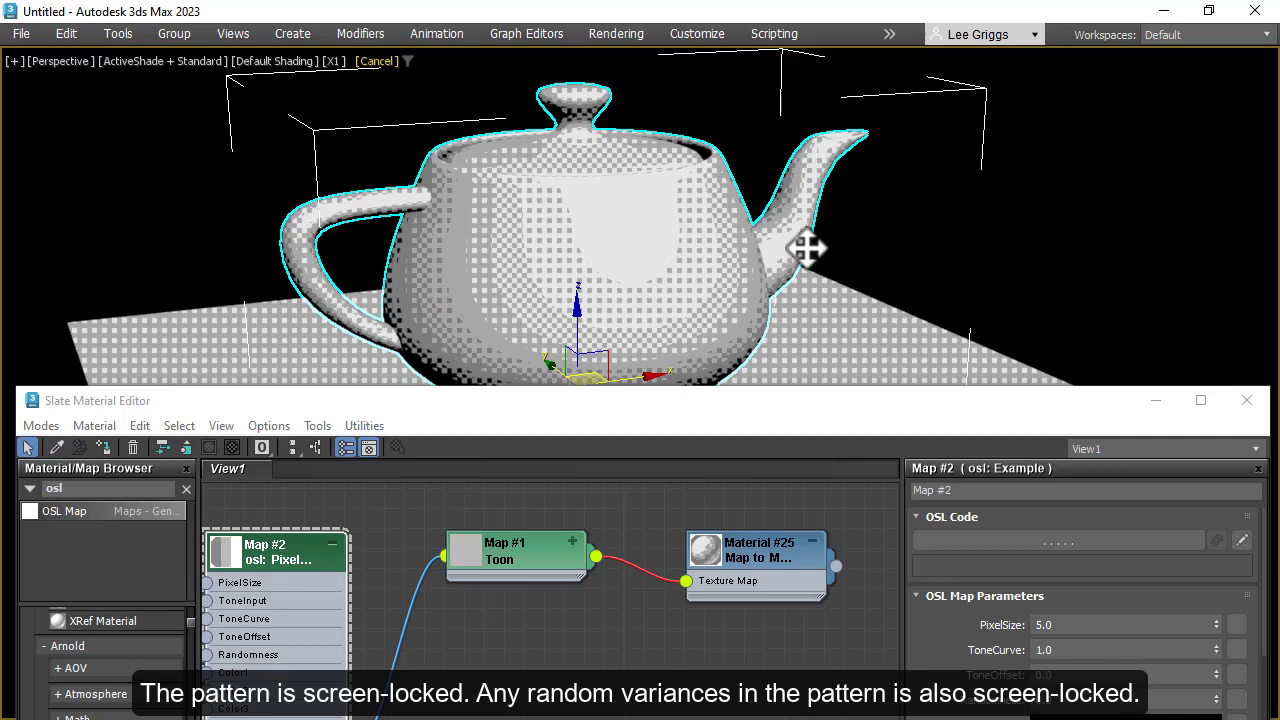
scroll(806, 249, "up", 5)
scroll(806, 249, "down", 5)
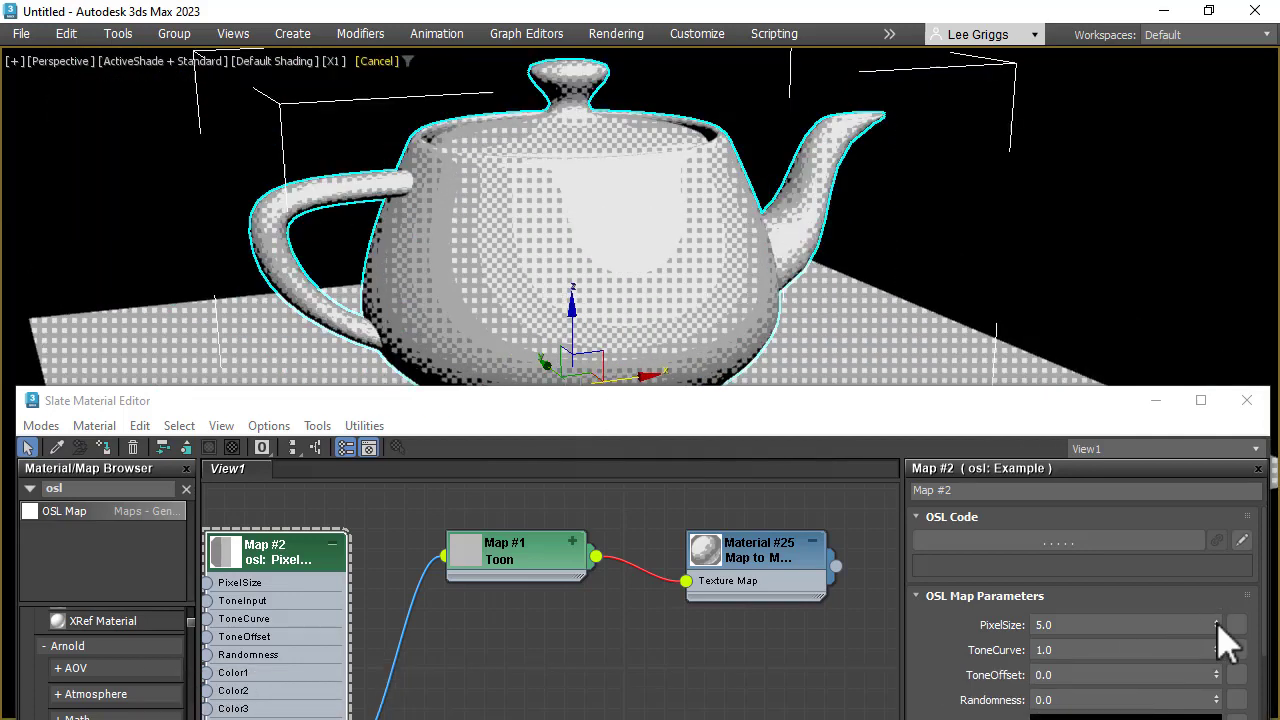
- Set the PixelArt map's PixelSize to 4.0, ToneCurve to 0.76 and ToneOffset to 0.11
left_click_drag(1218, 622, 1203, 646)
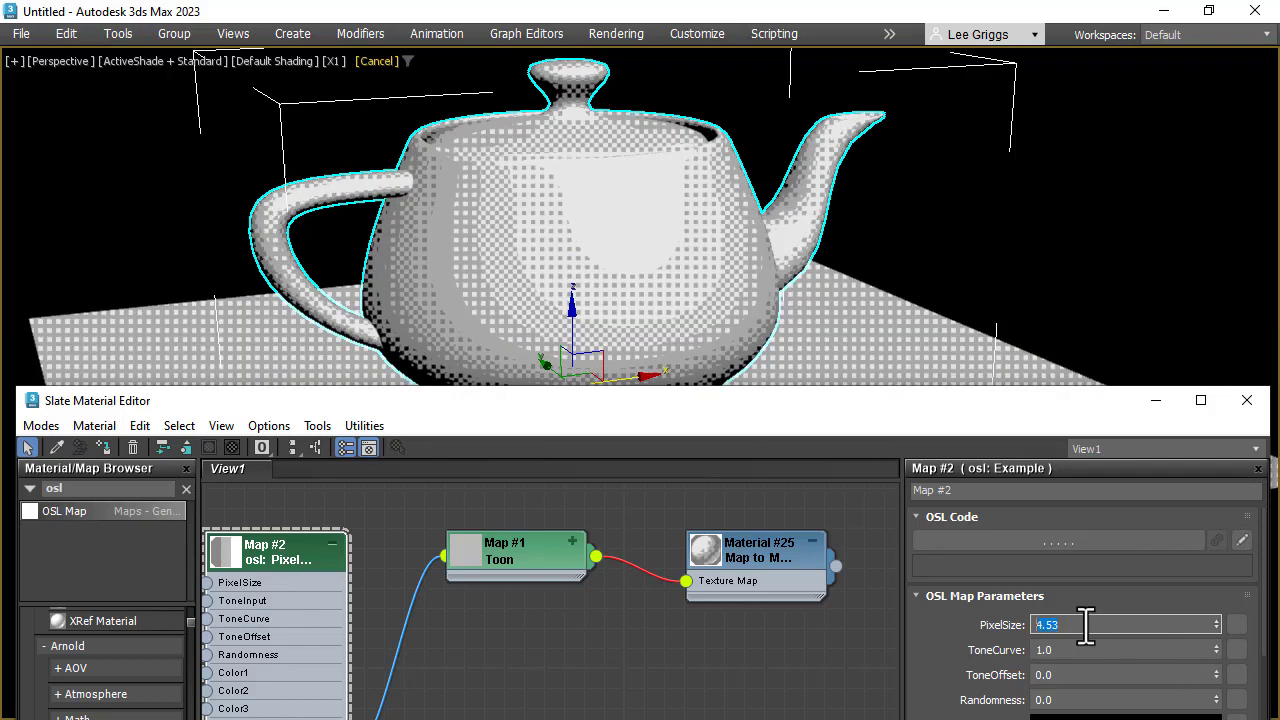
scroll(1086, 626, "up", 1)
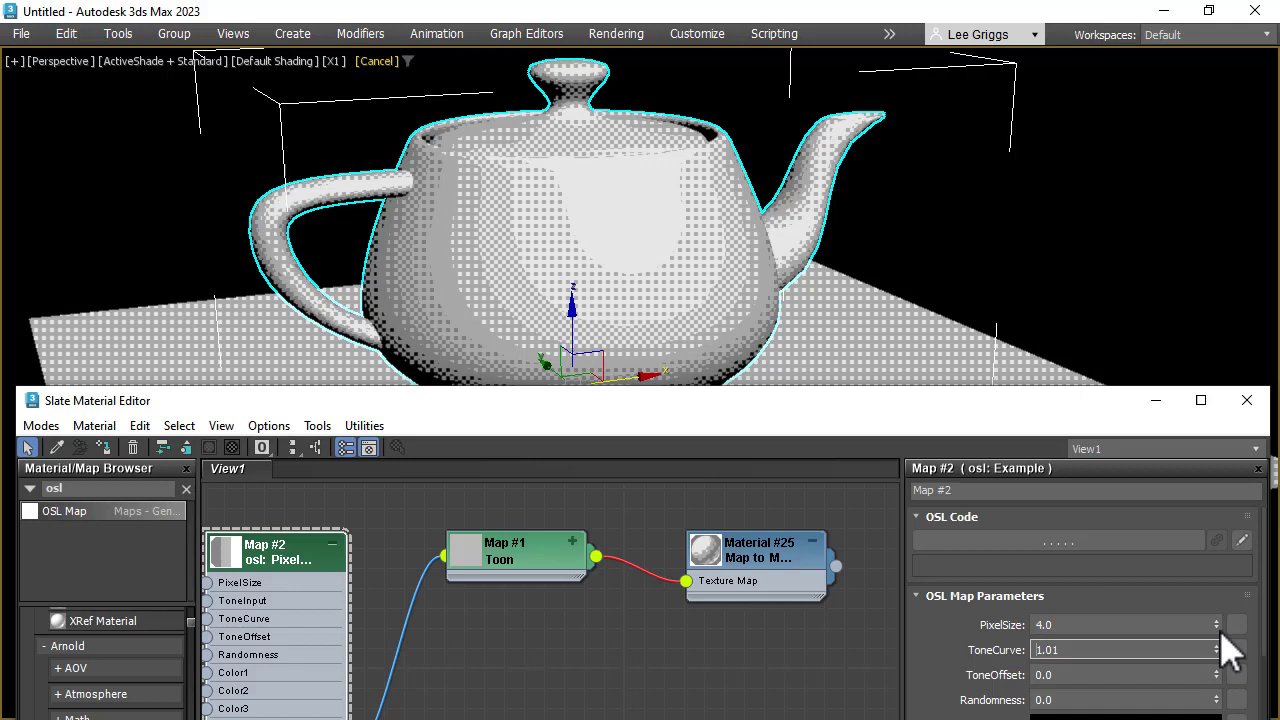
mouse_move(1218, 647)
left_mouse_down()
mouse_move(1234, 594)
mouse_move(1220, 674)
mouse_move(1214, 626)
mouse_move(1210, 675)
mouse_move(1206, 658)
left_mouse_up()
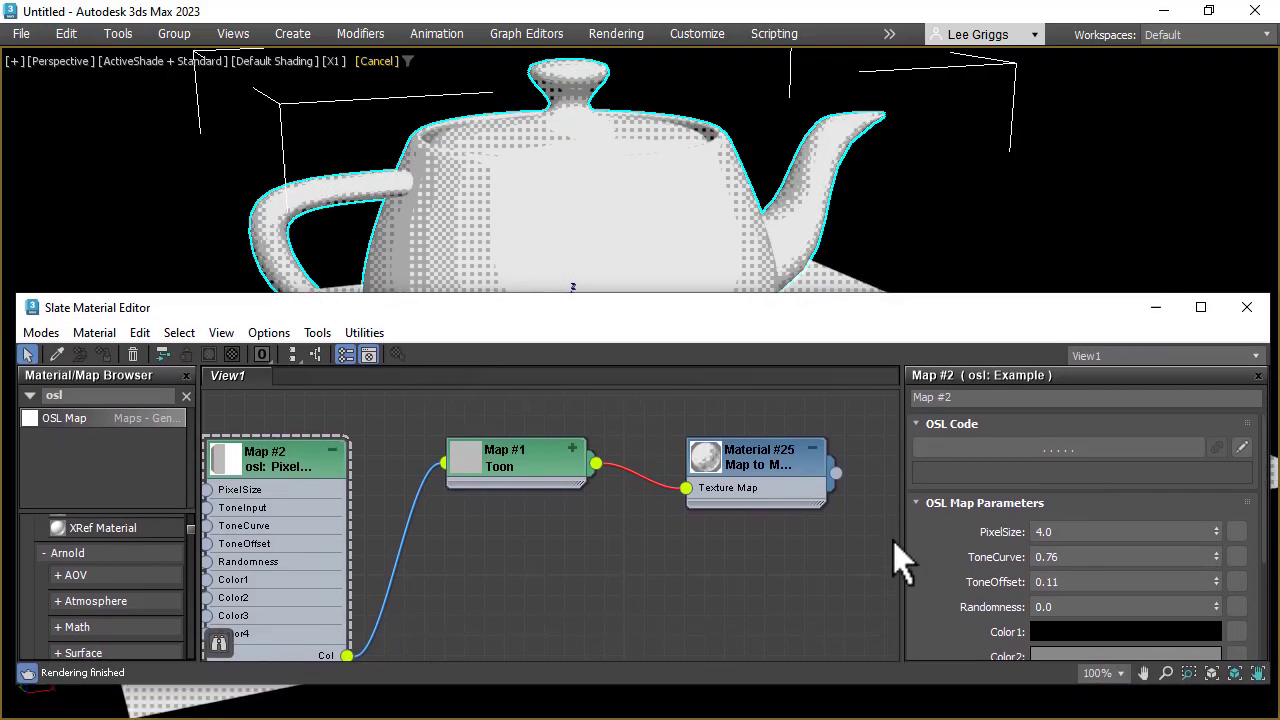
- Try a ToneCurve of 5.0, settle on ToneCurve 2.0 with ToneOffset -0.07, and move the material editor lower to reveal the teapot
mouse_move(970, 646)
left_mouse_down()
mouse_move(968, 626)
mouse_move(975, 648)
left_mouse_up()
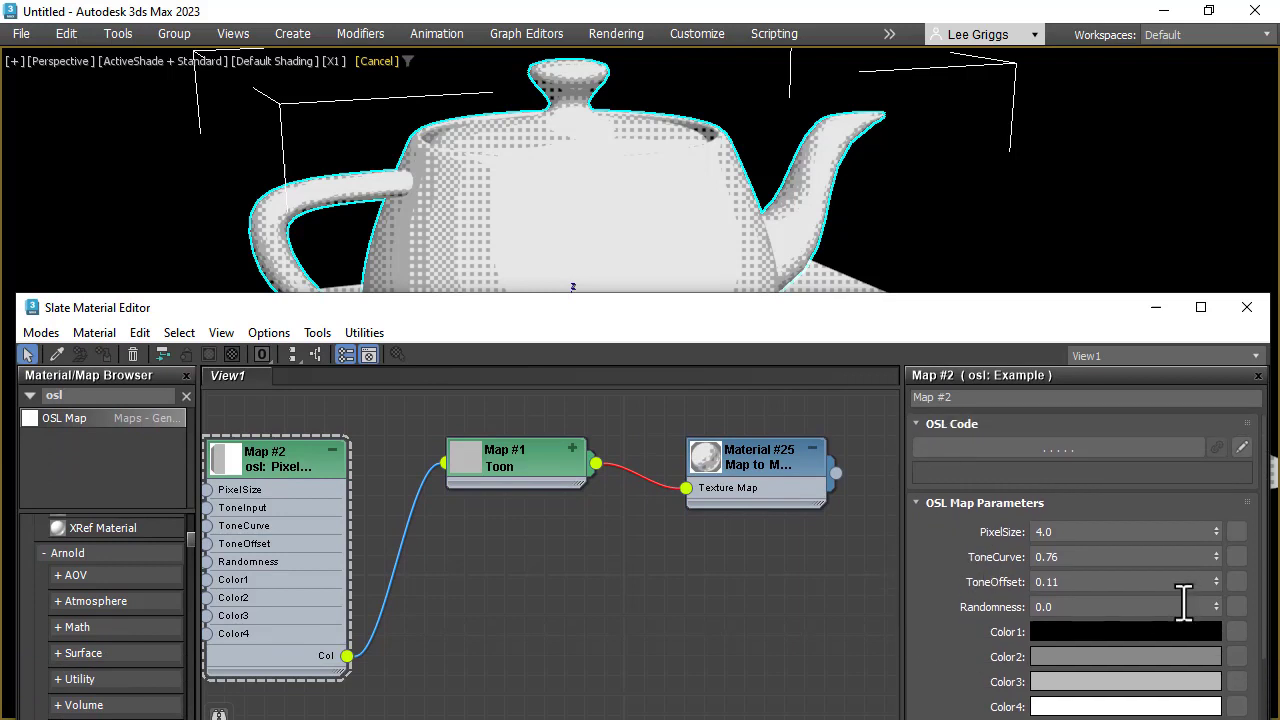
left_click_drag(1218, 568, 1213, 594)
left_click(1068, 557)
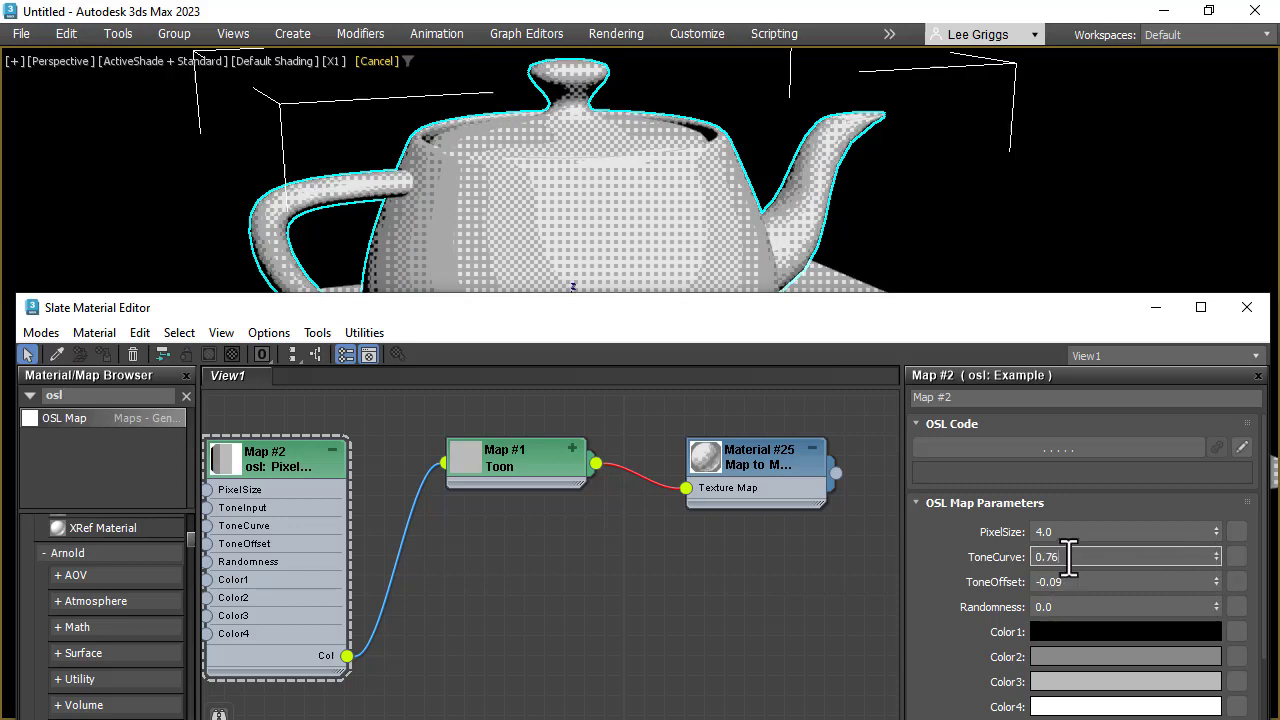
type("5")
key("Return")
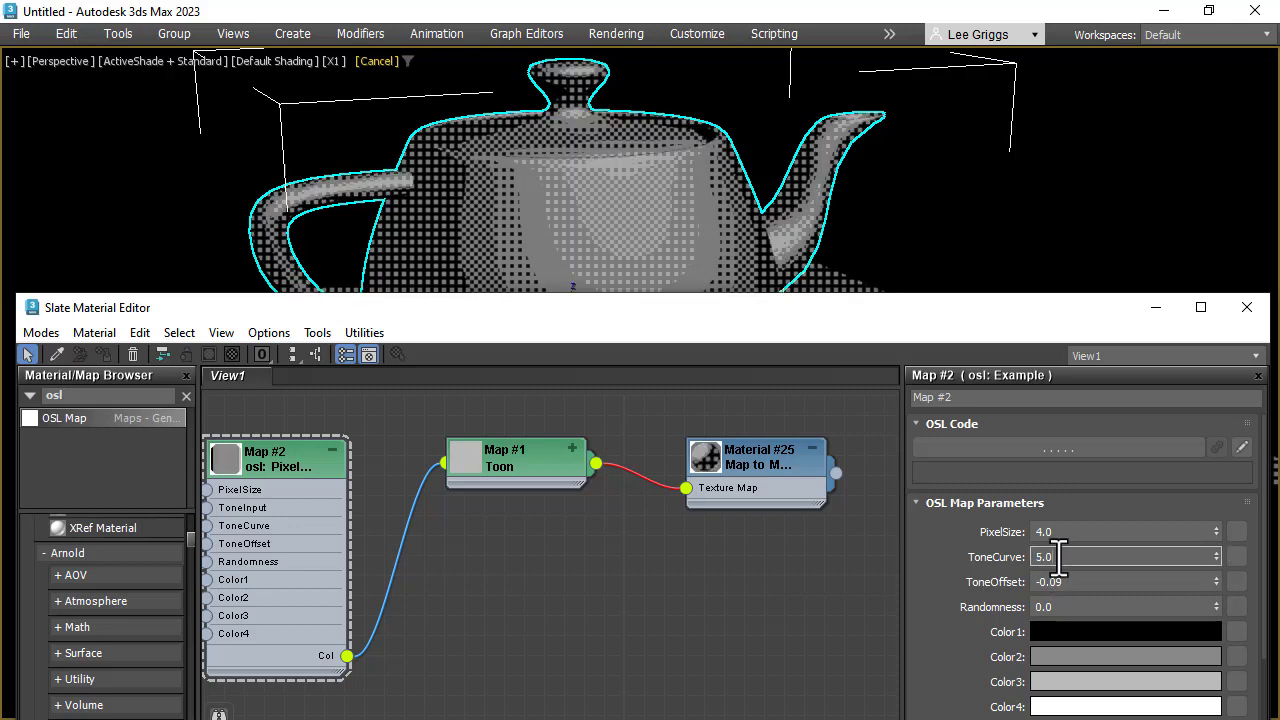
type("2")
key("Return")
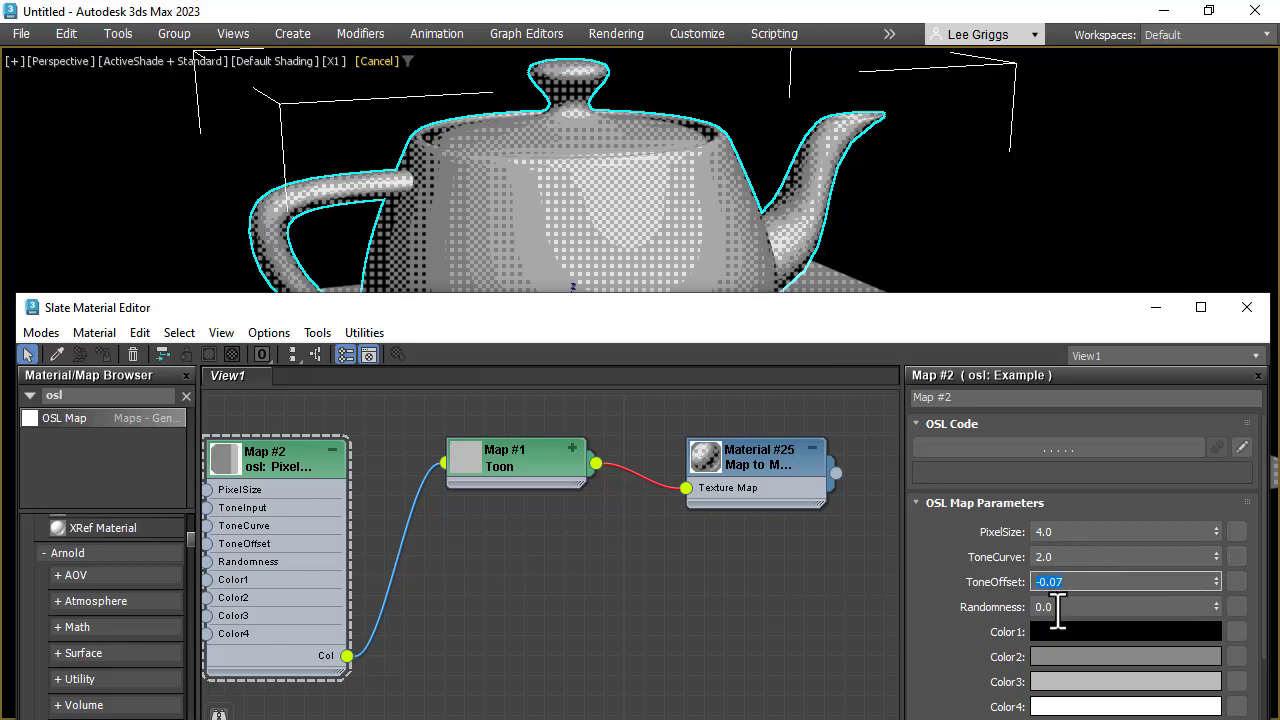
left_click_drag(676, 310, 691, 390)
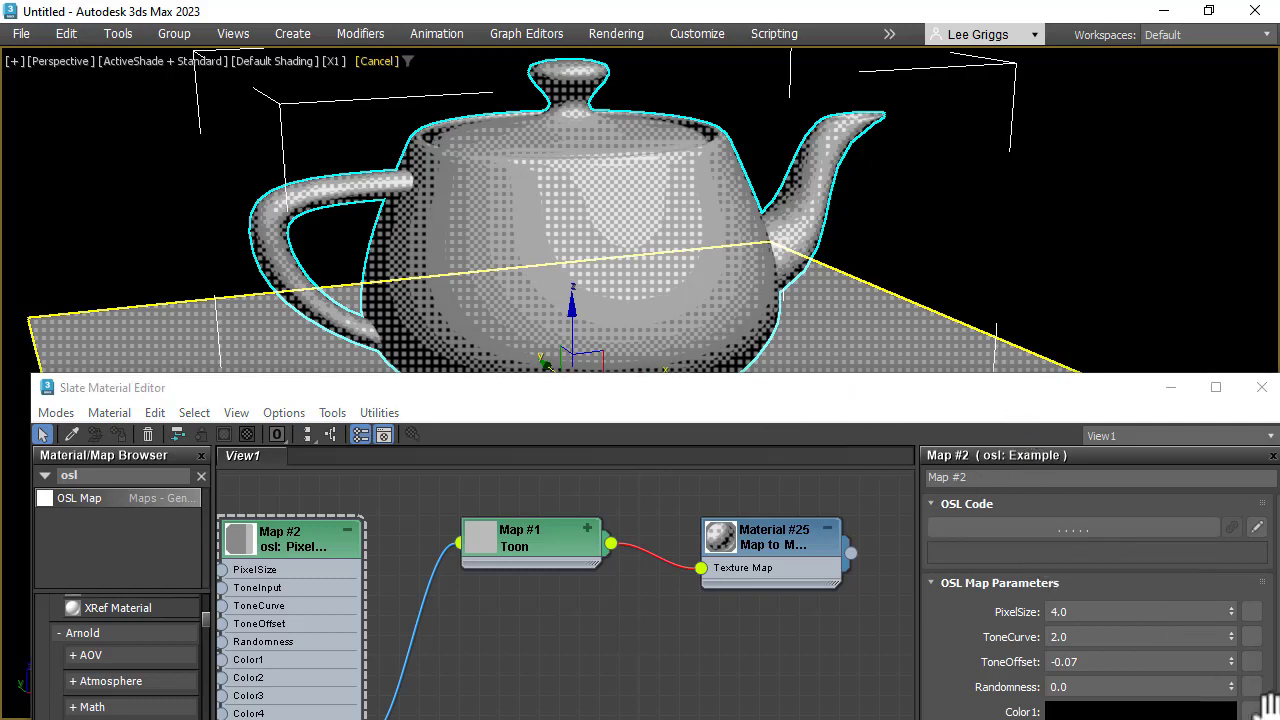
- Set the PixelArt map's Randomness to 0.08 and move the material editor out of the way of the viewport
left_click(1232, 683)
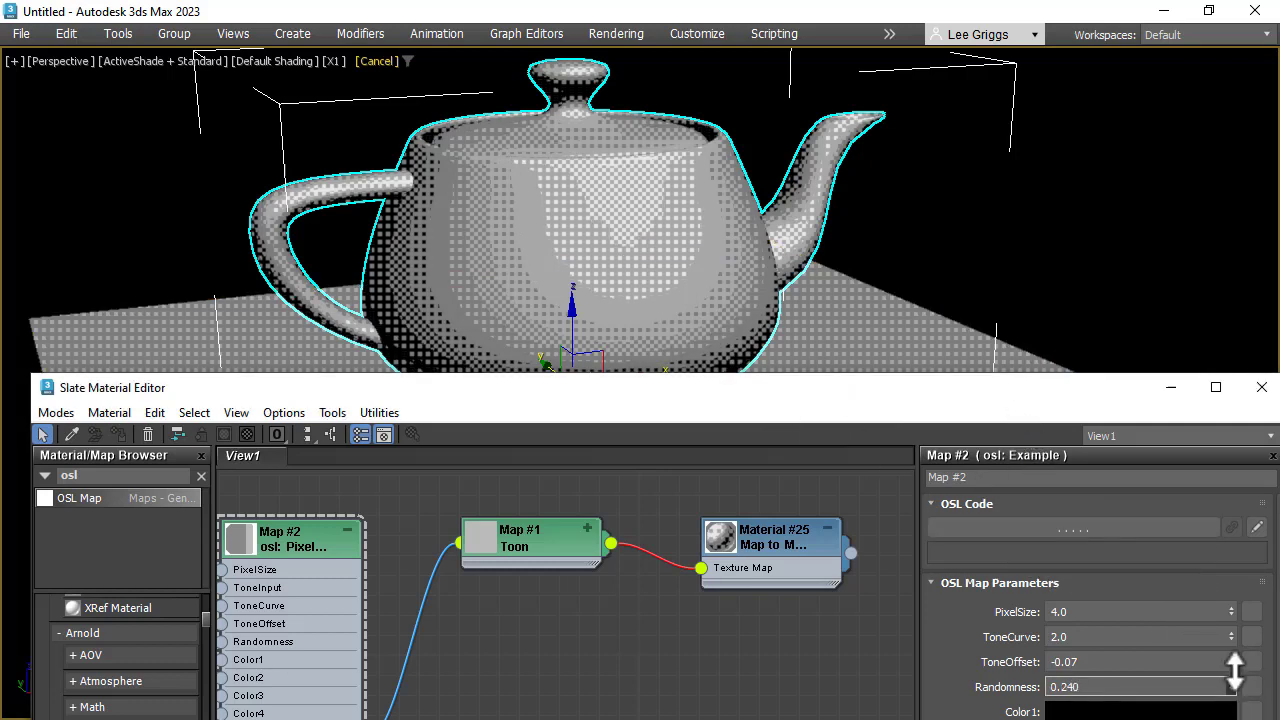
mouse_move(1235, 672)
left_mouse_down()
mouse_move(1237, 656)
mouse_move(1236, 684)
left_mouse_up()
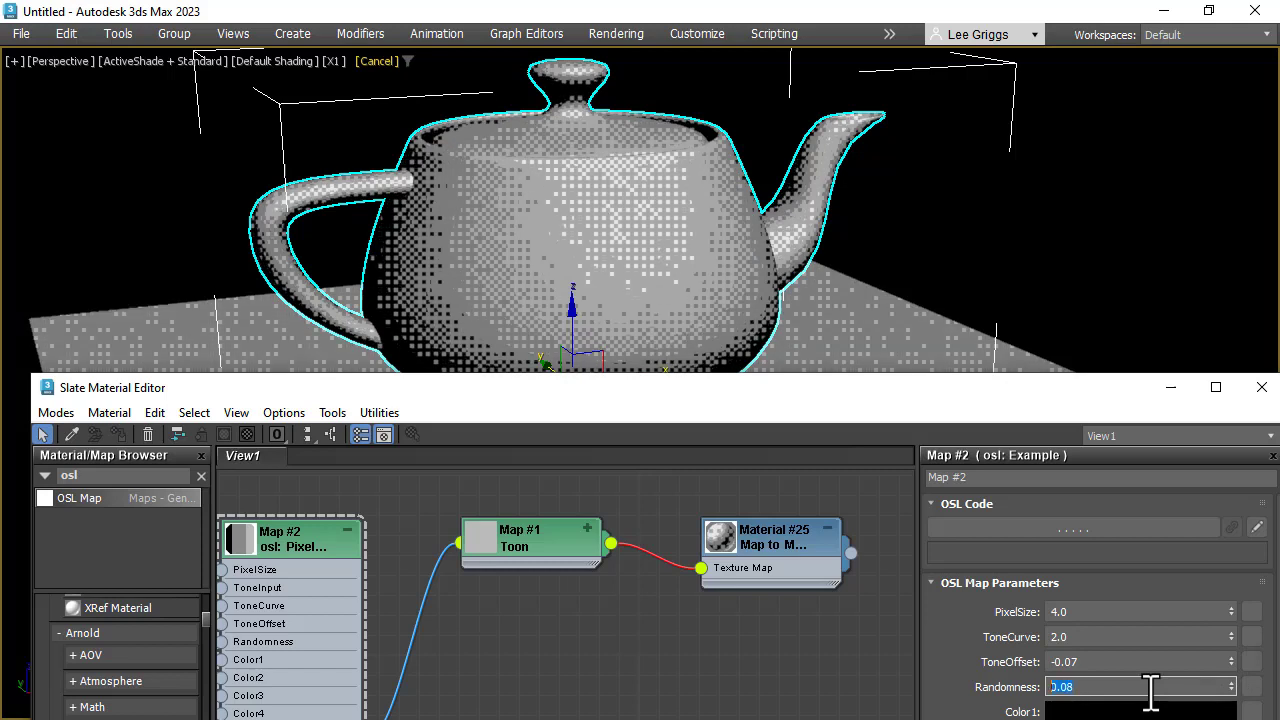
left_click_drag(1101, 387, 43, 417)
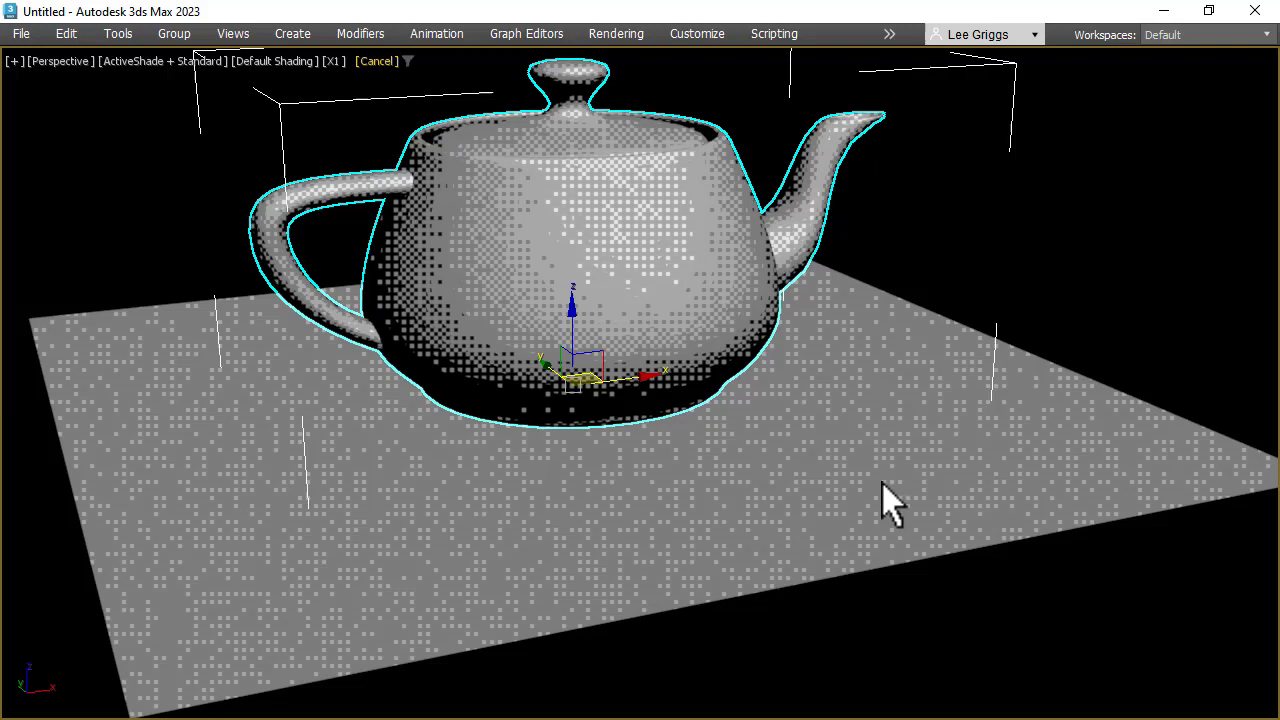
- Deselect the teapot, leave expert mode and place a Point-type Arnold light on the ground plane beside the teapot's spout
left_click(969, 216)
key("ctrl+x")
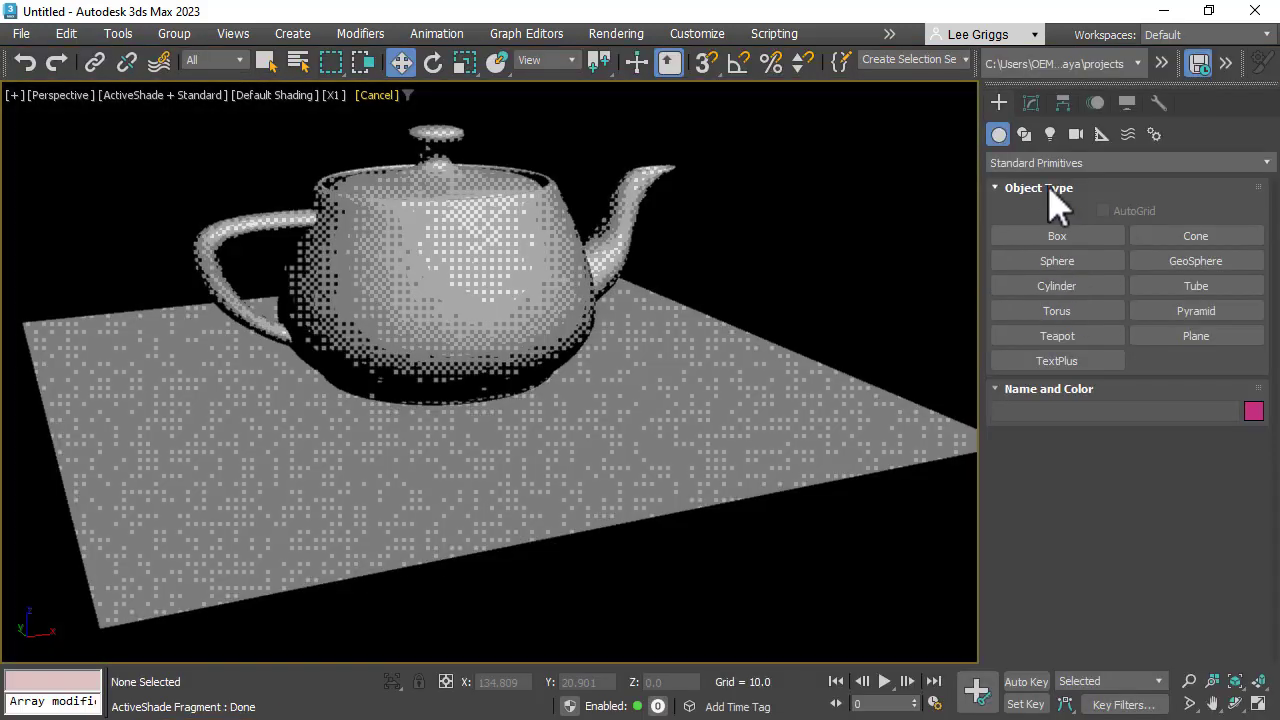
left_click(1050, 136)
left_click(1075, 163)
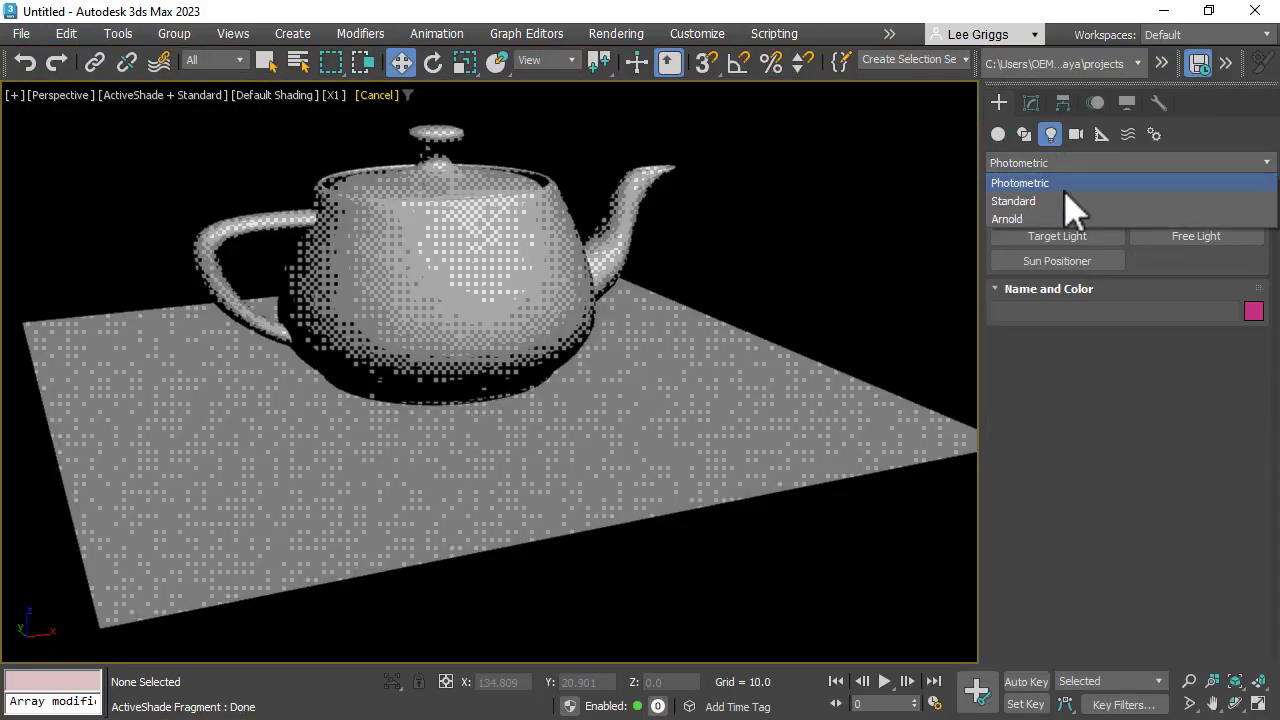
left_click(1042, 220)
left_click(1163, 236)
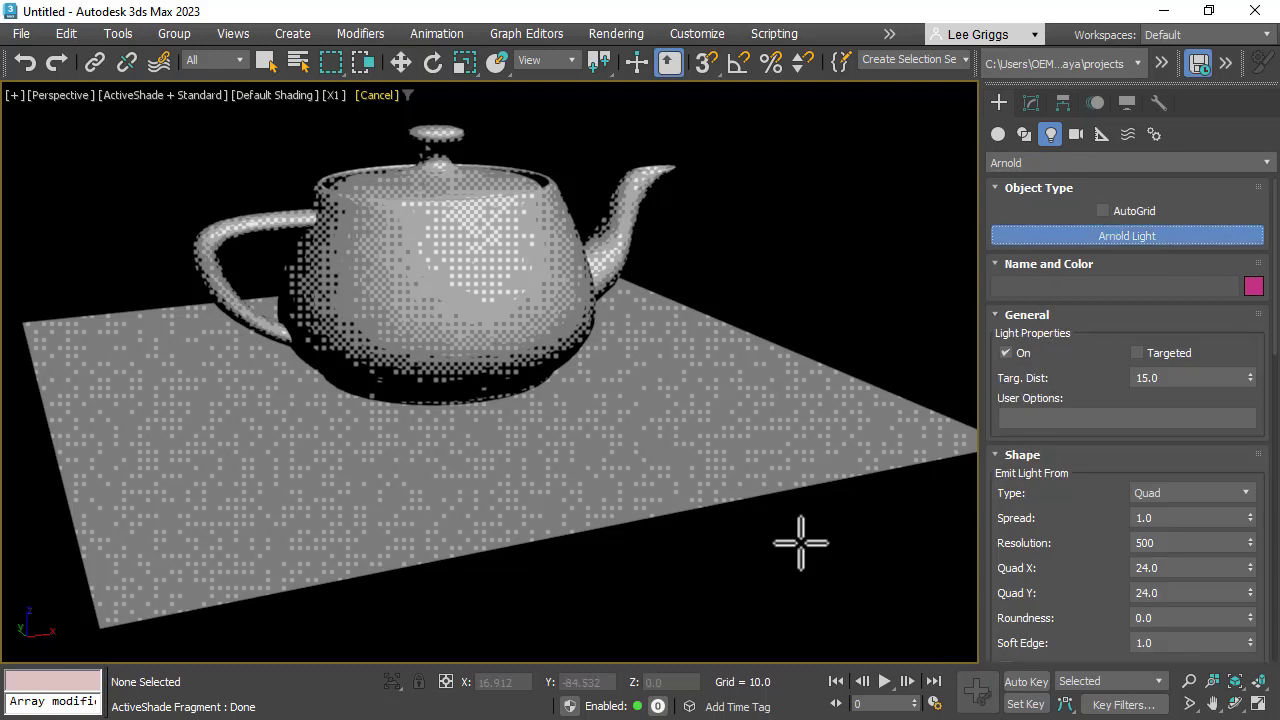
left_click(788, 447)
left_click(1155, 494)
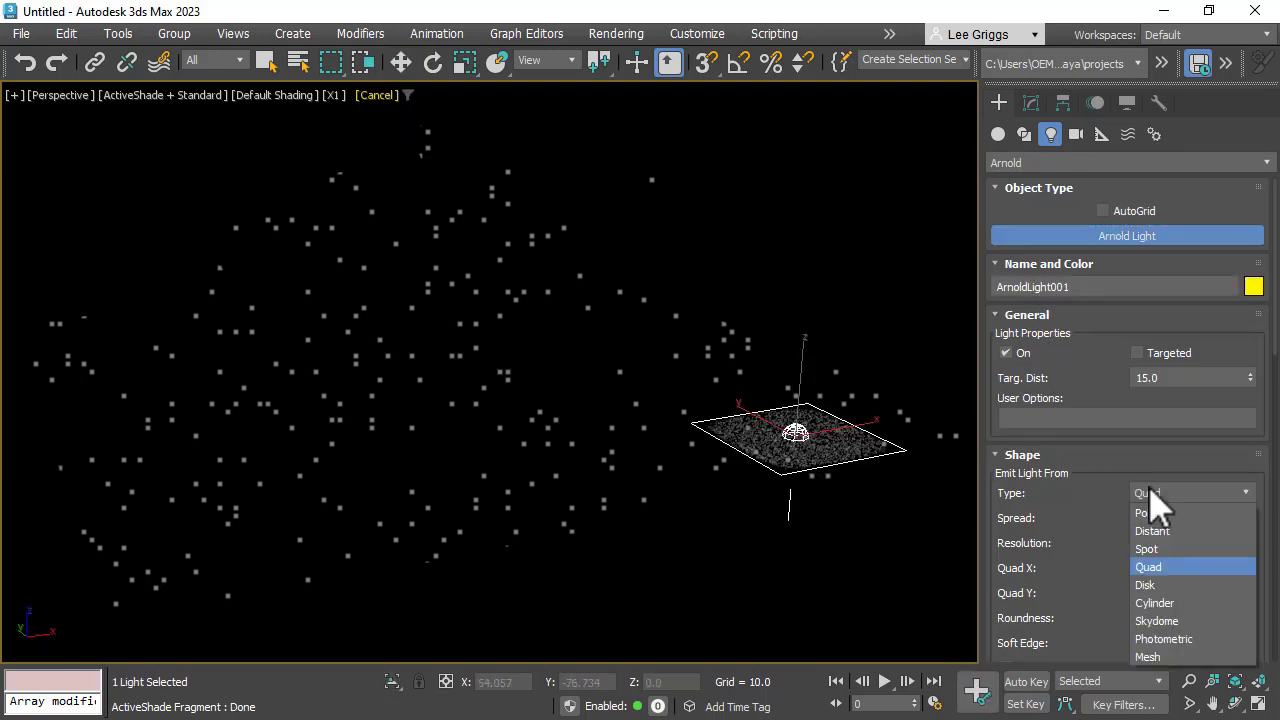
left_click(1148, 513)
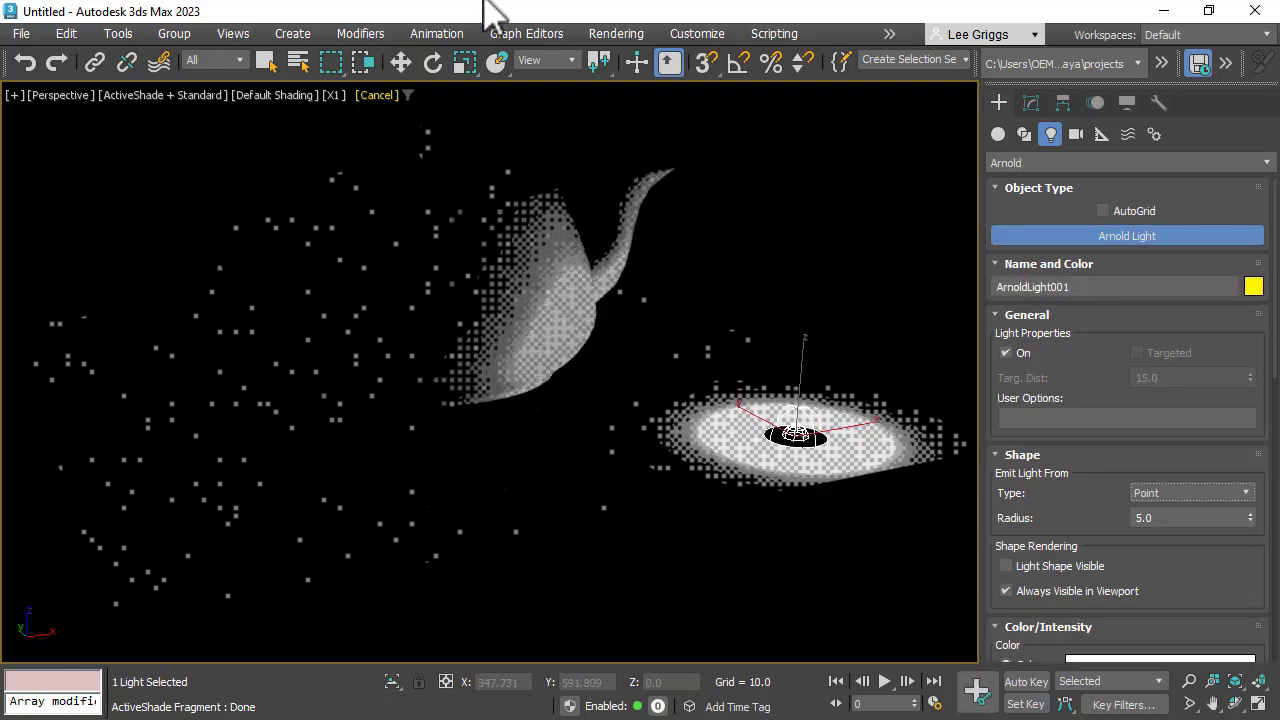
- Raise the light to a height of about 38 and move it closer to the viewer, to about X 20, Y -66
left_click(400, 62)
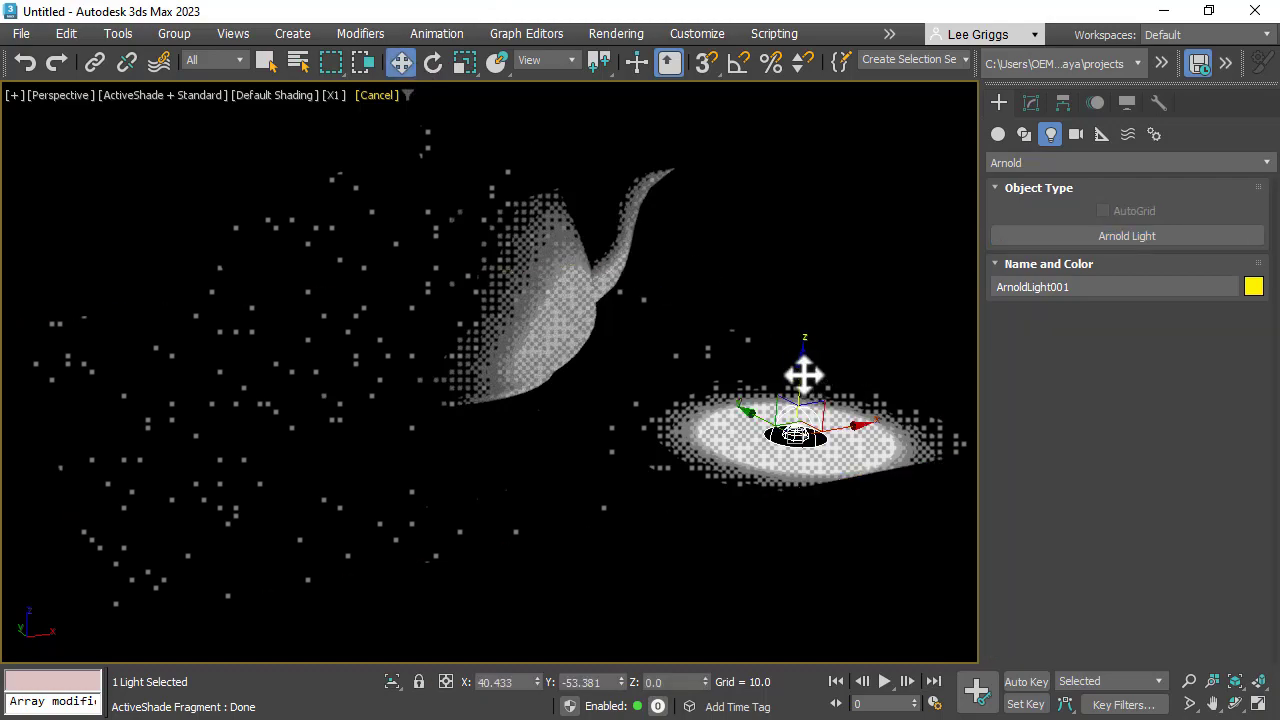
left_click_drag(806, 371, 767, 101)
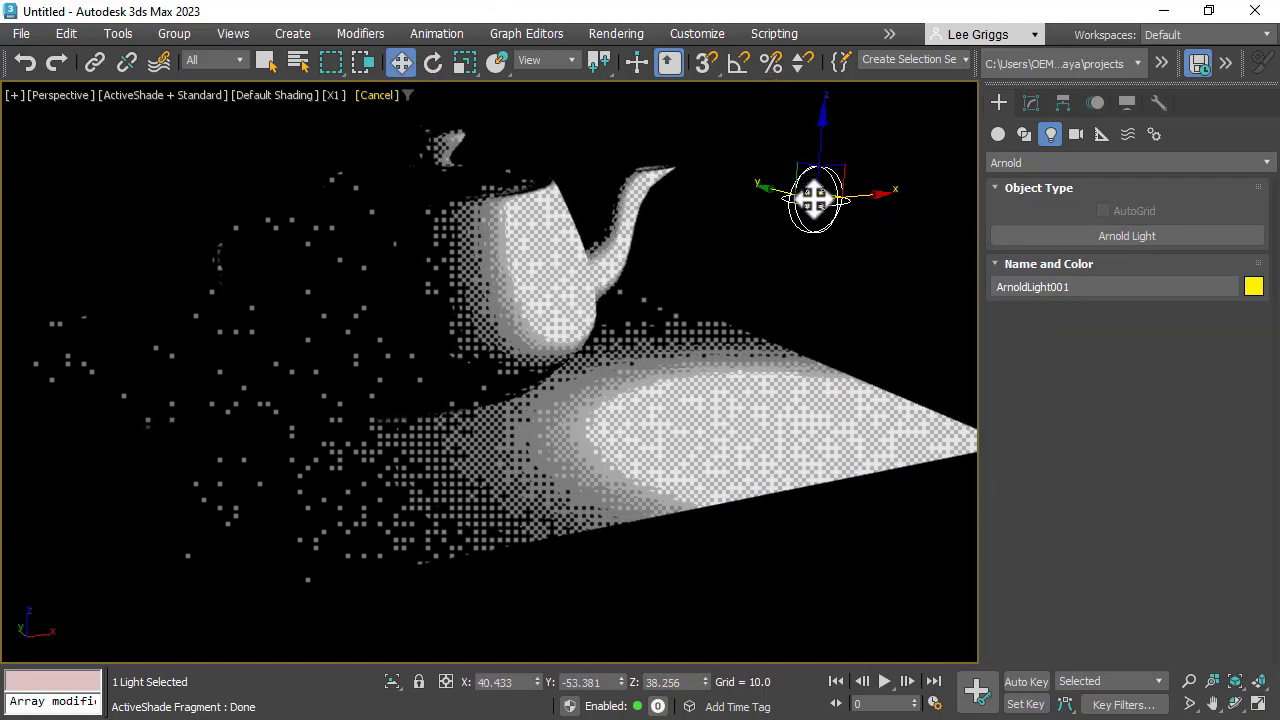
left_click_drag(814, 200, 752, 222)
- Turn off Cast Shadows for the Arnold point light
left_click(1031, 104)
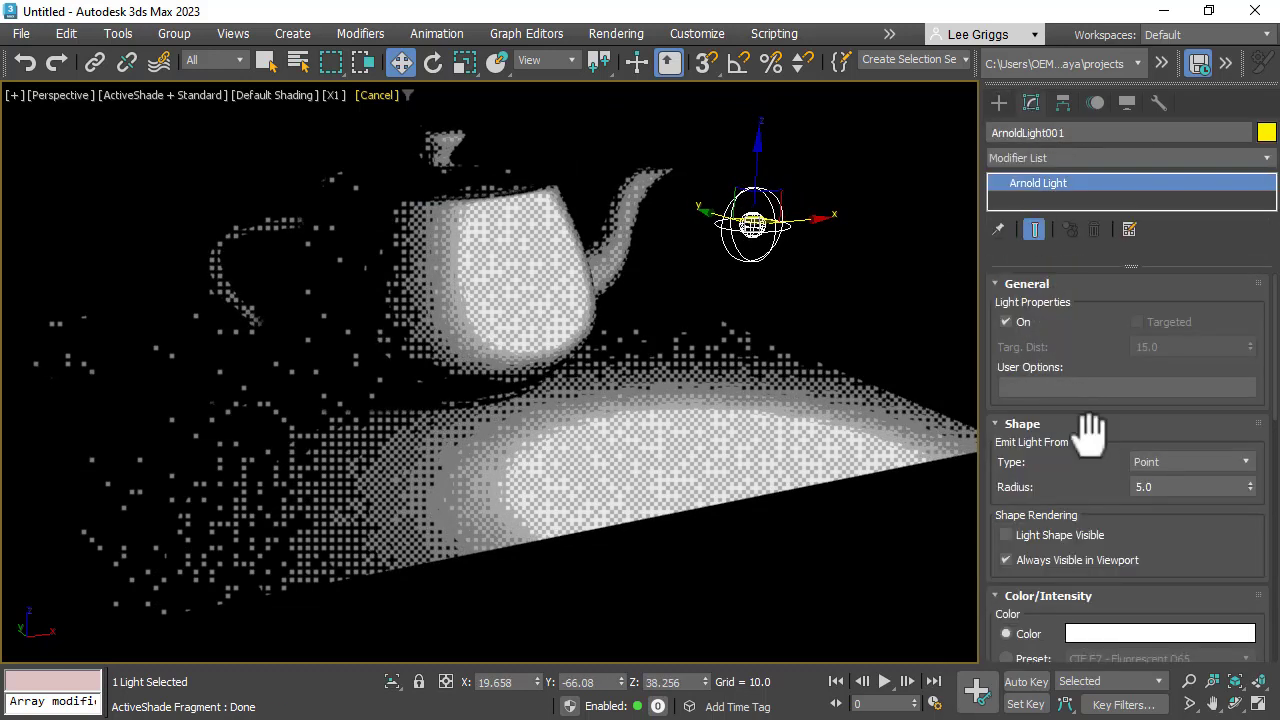
left_click_drag(1090, 432, 1100, 8)
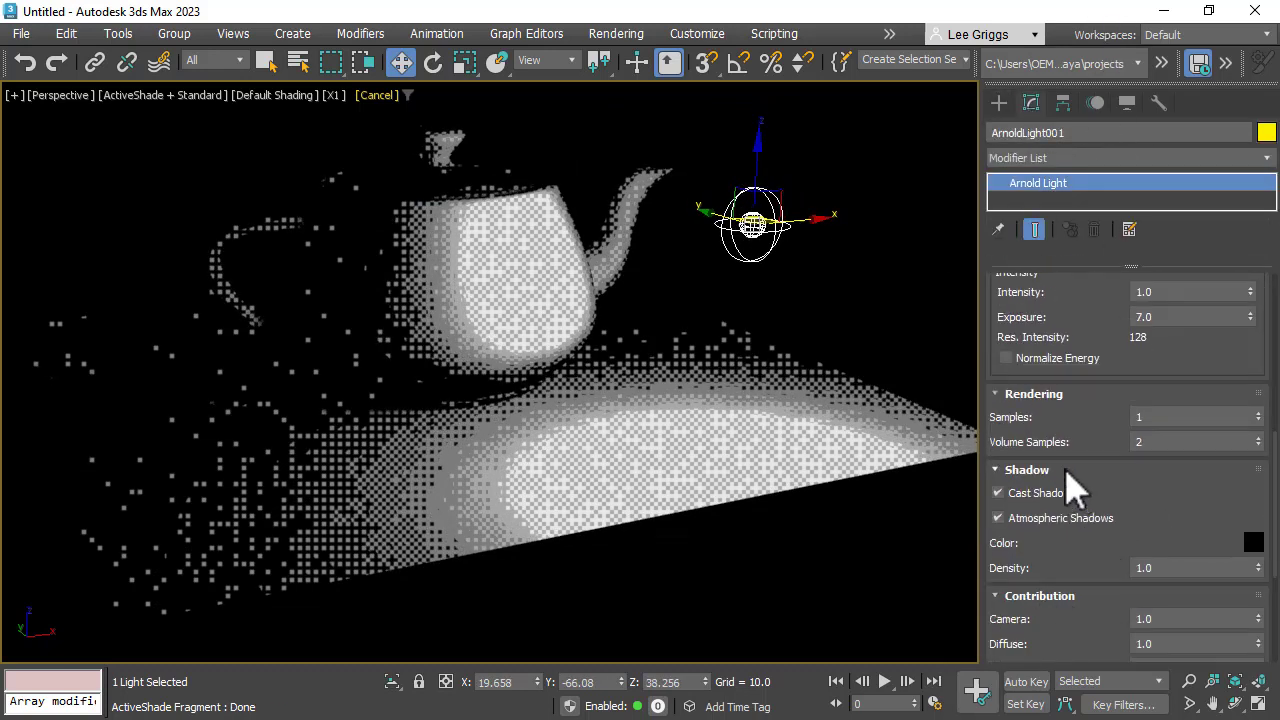
left_click_drag(1088, 500, 1111, 415)
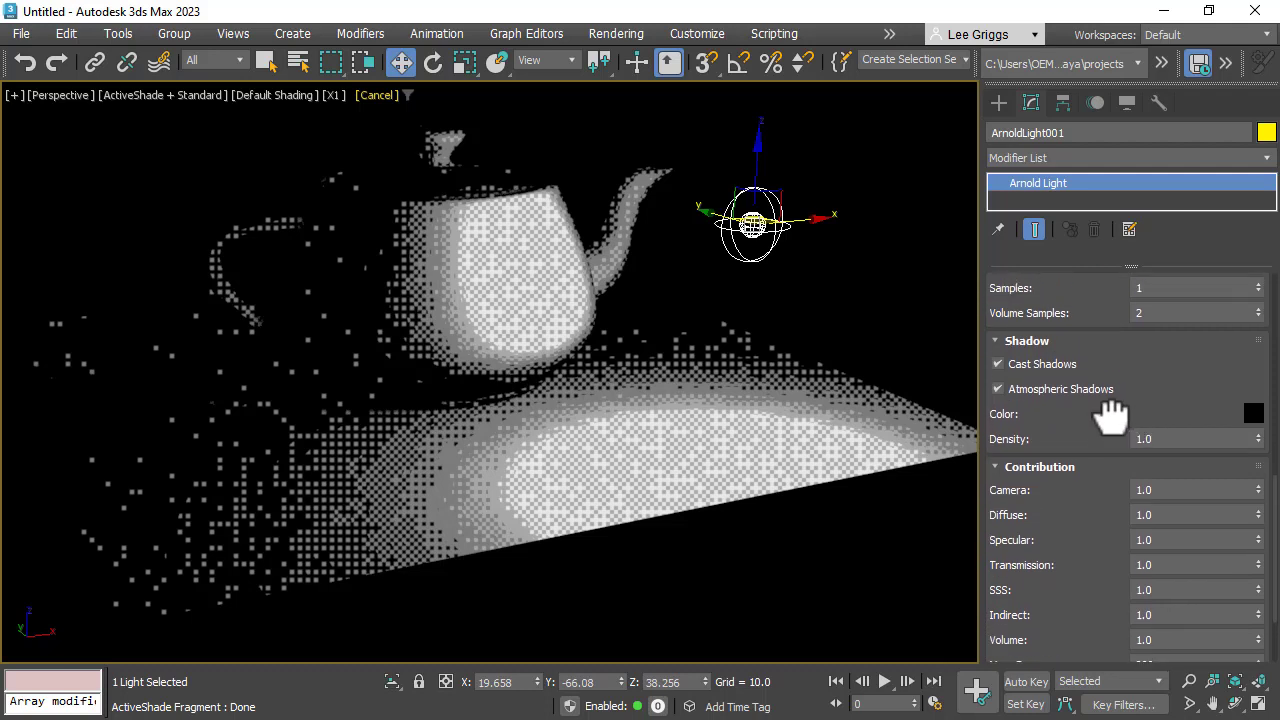
left_click(1037, 368)
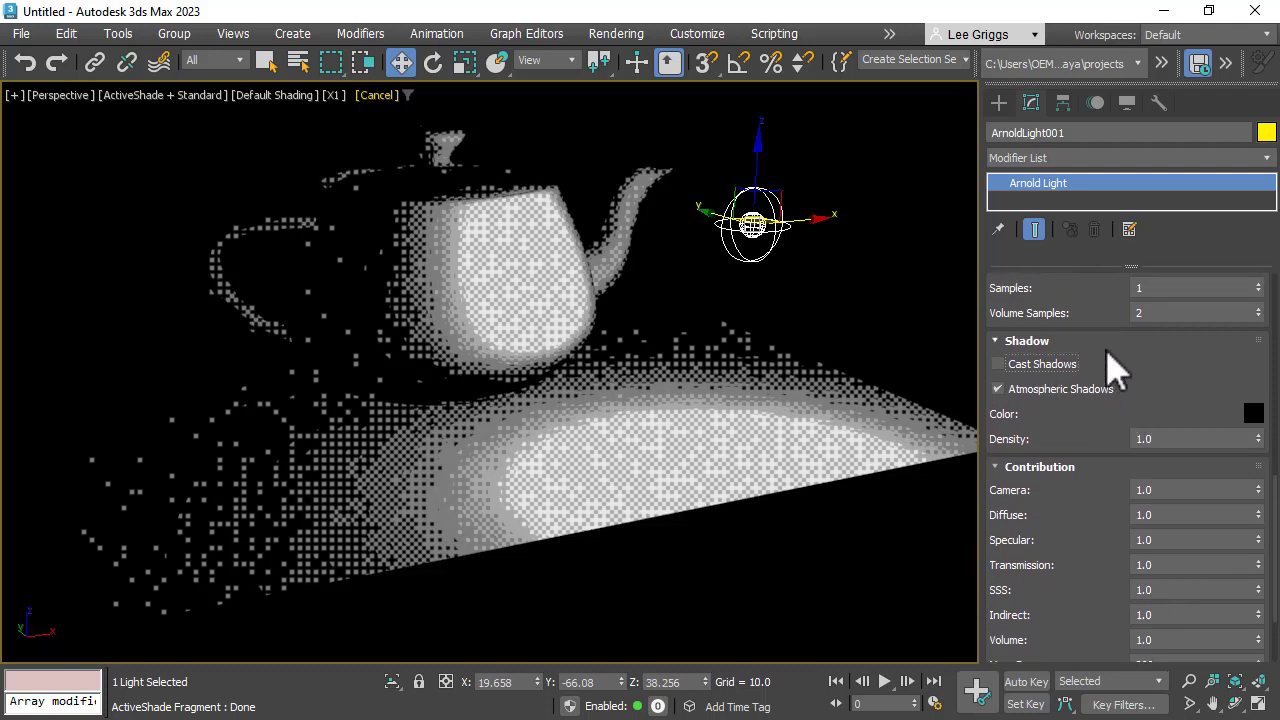
- Lower the point light's Exposure to 6.7
left_click_drag(1107, 352, 1094, 716)
mouse_move(1162, 330)
left_mouse_down()
mouse_move(1153, 598)
mouse_move(1143, 323)
left_mouse_up()
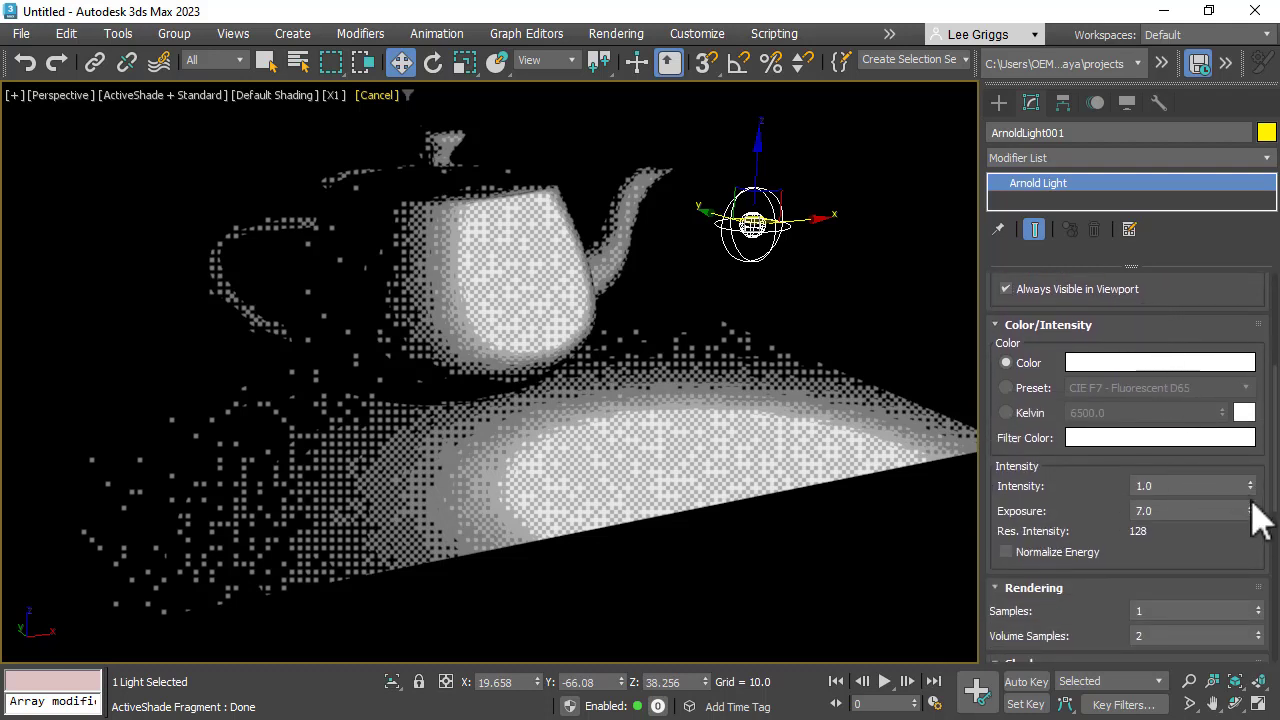
mouse_move(1251, 507)
left_mouse_down()
mouse_move(1251, 488)
mouse_move(1251, 509)
left_mouse_up()
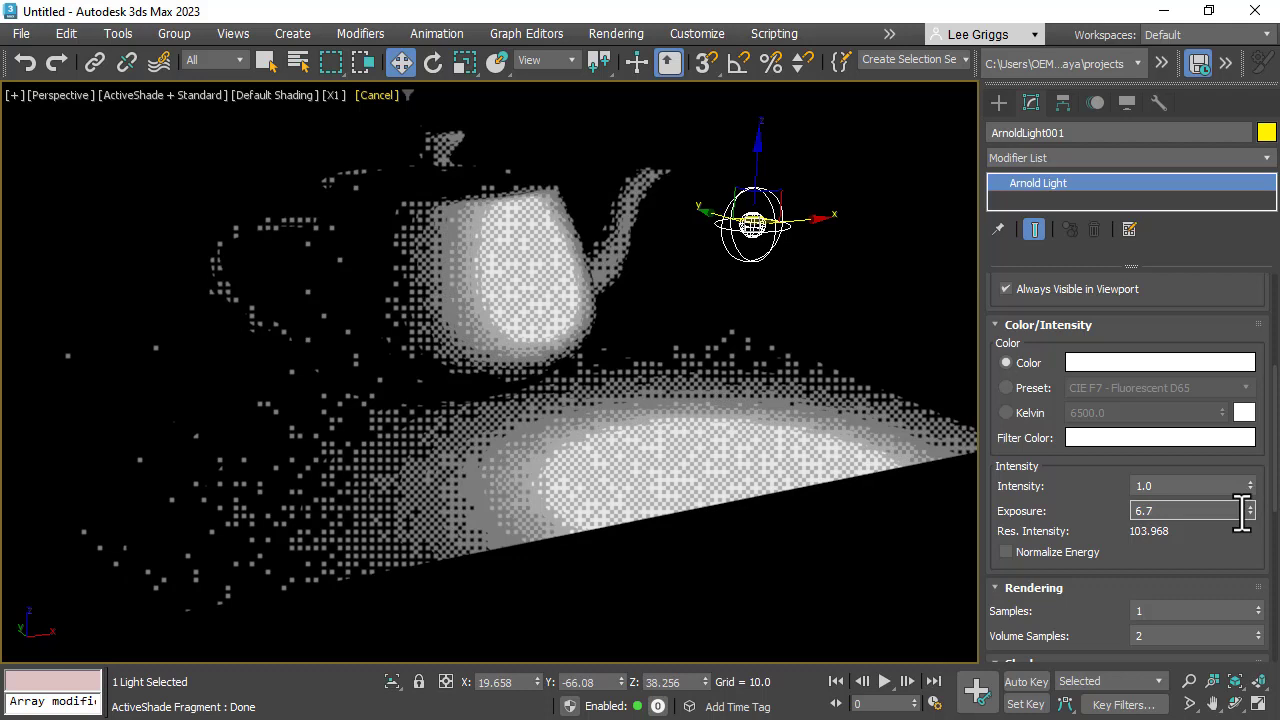
- Bring back the material editor and set the PixelArt map's Color1 to dark magenta, with red 0.489, green 0.0 and blue 0.391
left_click_drag(0, 370, 0, 230)
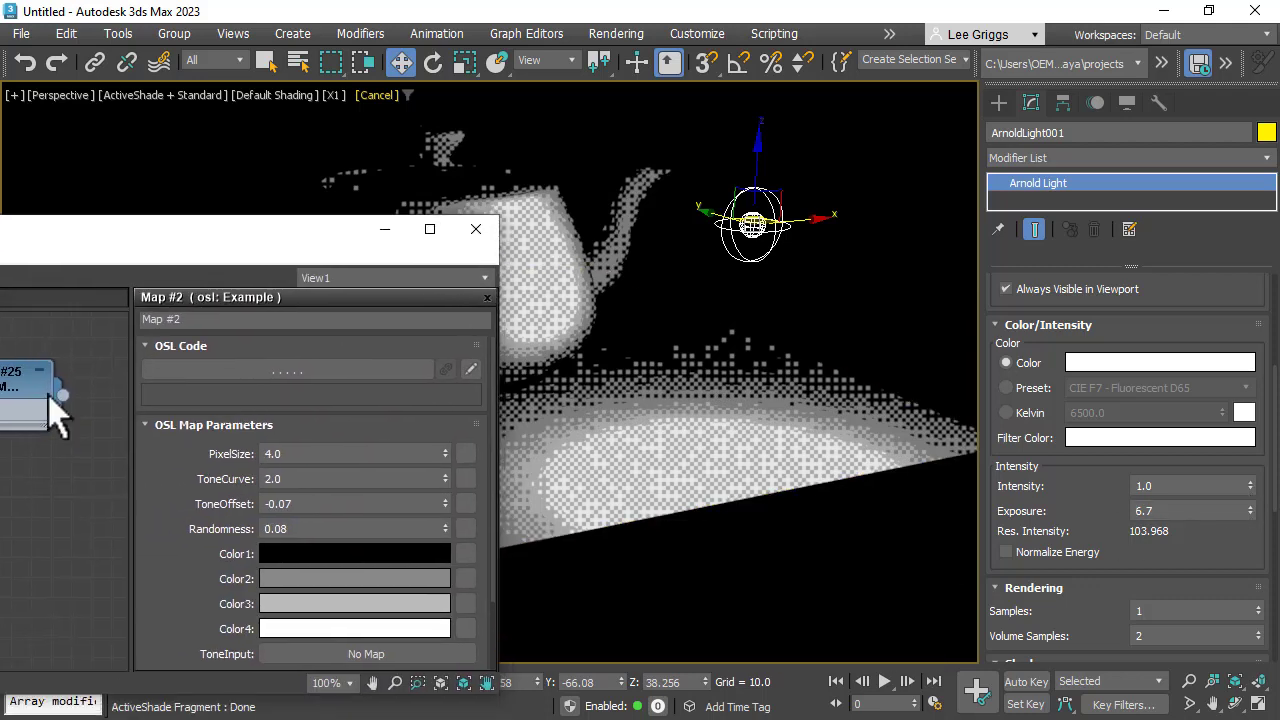
left_click(305, 555)
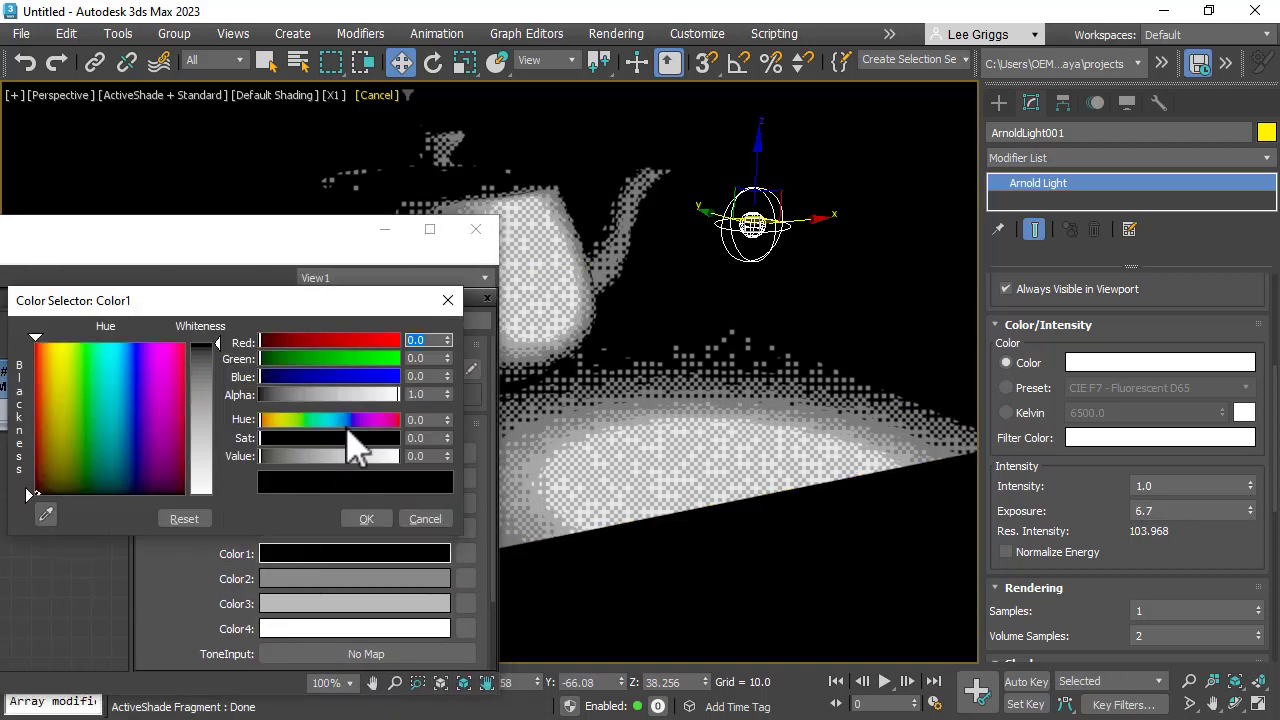
left_click_drag(163, 375, 165, 344)
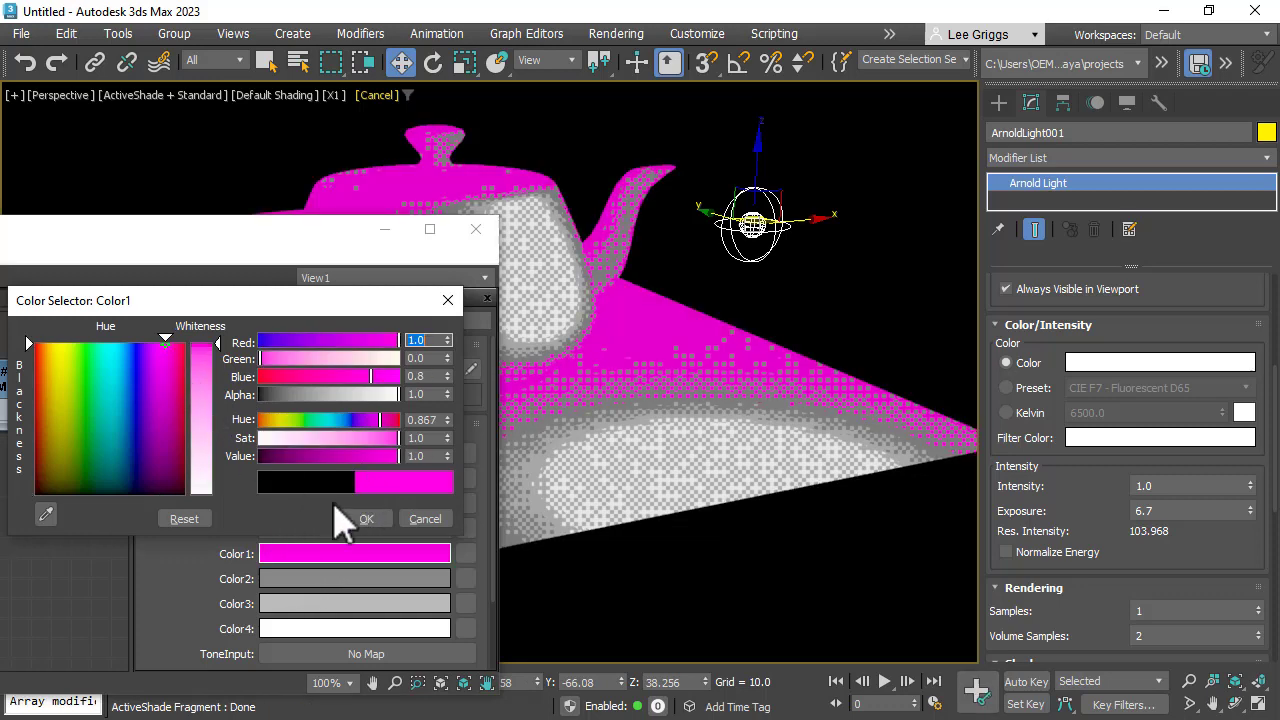
left_click(330, 458)
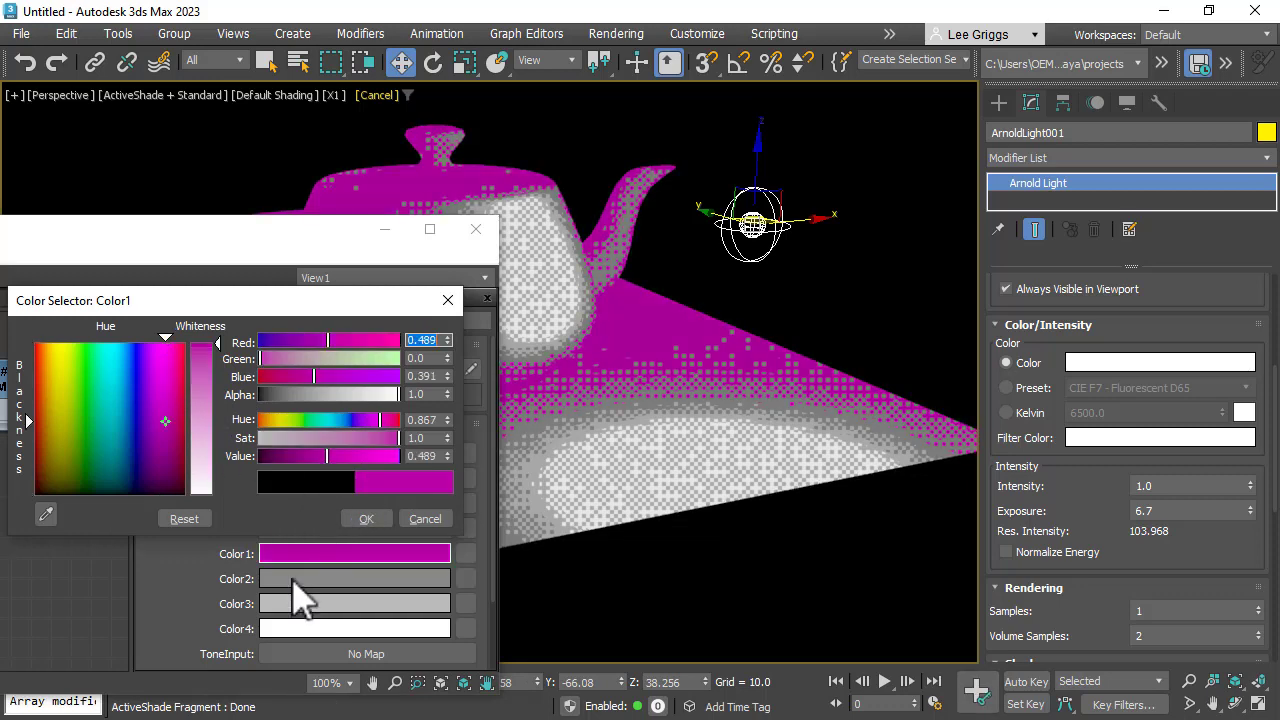
- Set Color2 to a fully saturated bright magenta with red 1.0, green 0.0 and blue 0.92
left_click(300, 598)
left_click(165, 348)
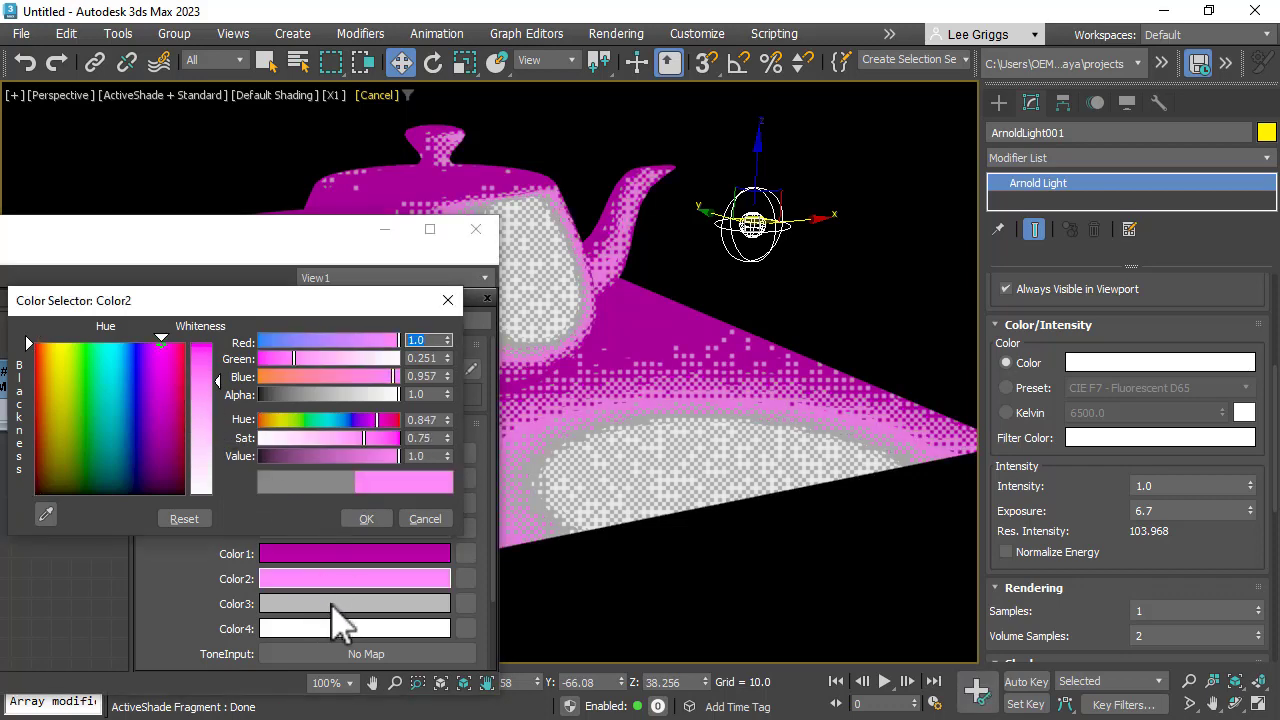
left_click(398, 438)
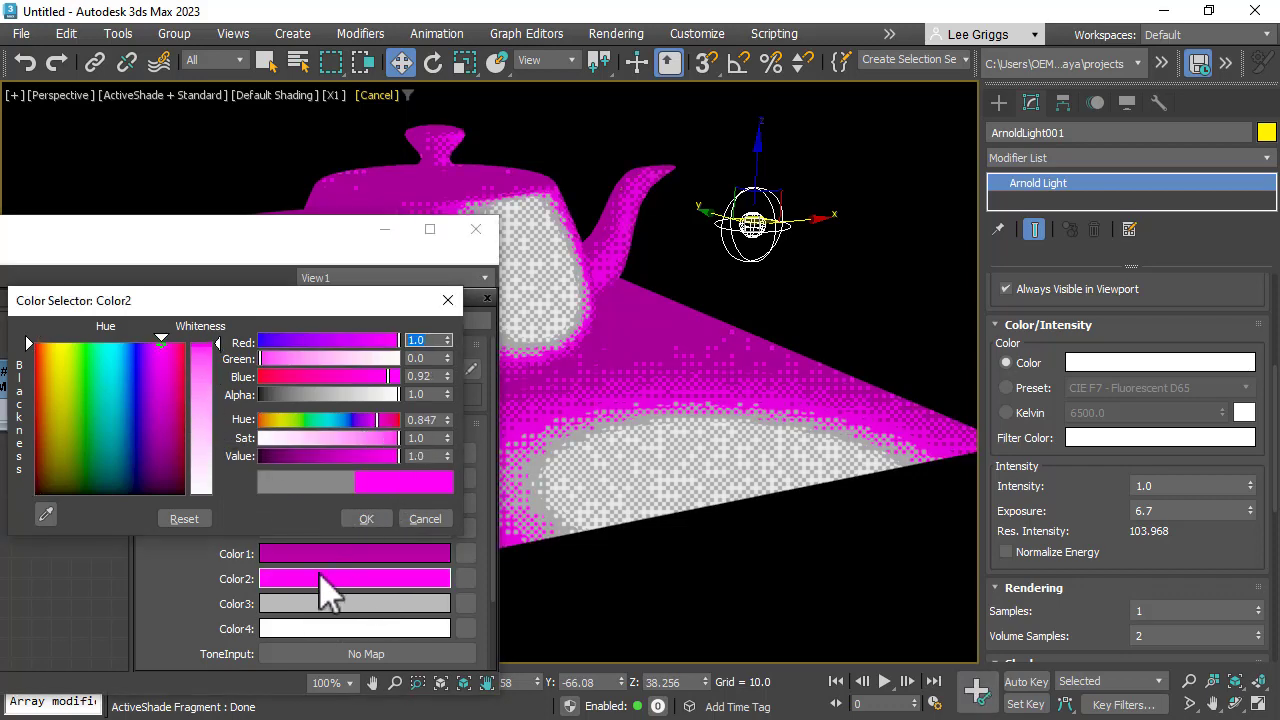
- Set Color3 to a saturated sky blue with red 0.0, green 0.6 and blue 1.0, and close the material editor
left_click(305, 604)
left_click(332, 419)
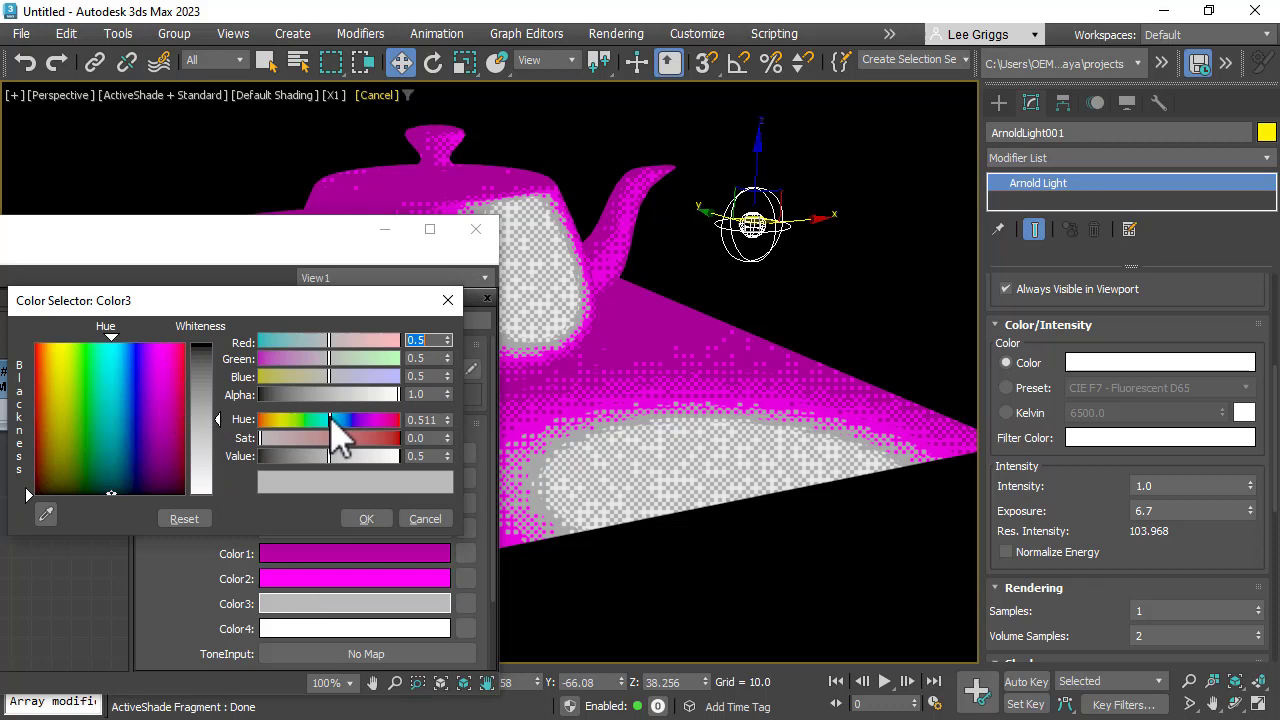
left_click(120, 345)
left_click_drag(368, 439, 428, 443)
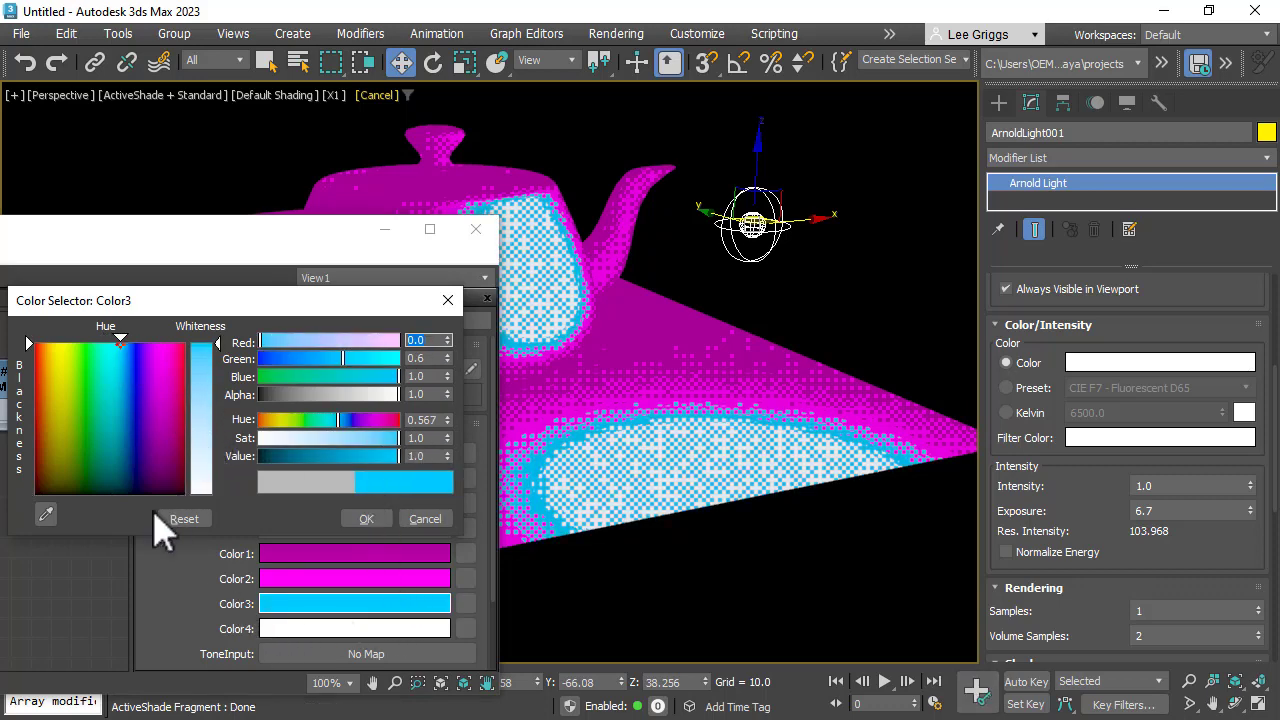
left_click(354, 524)
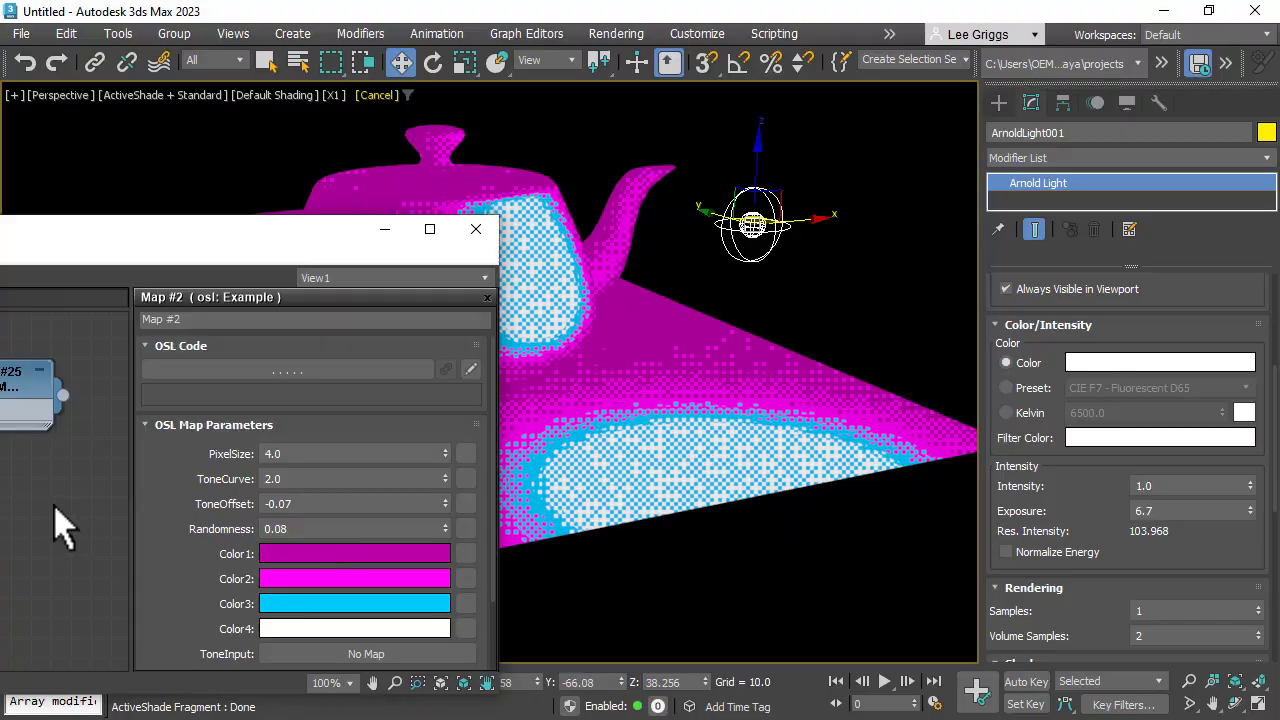
key("m")
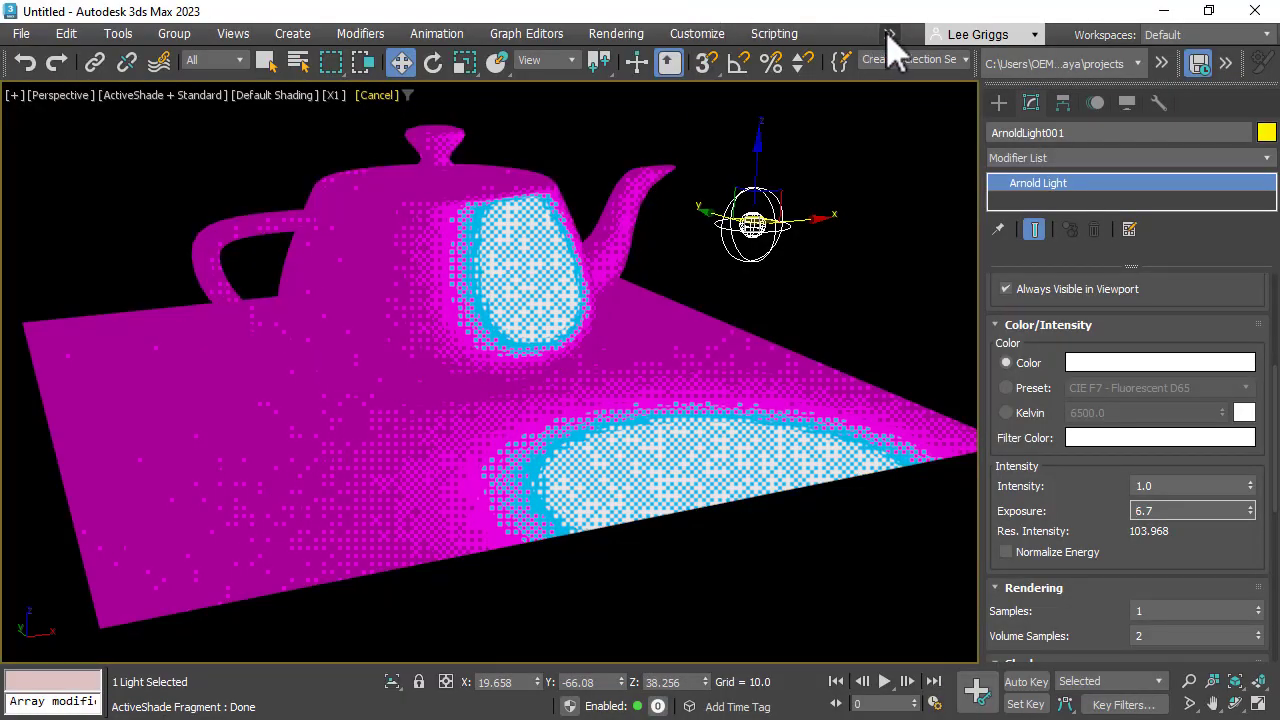
- Render the scene in Arnold RenderView and zoom in closely on the pixels of the teapot's lit area
left_click(889, 36)
mouse_move(937, 106)
left_click(1080, 105)
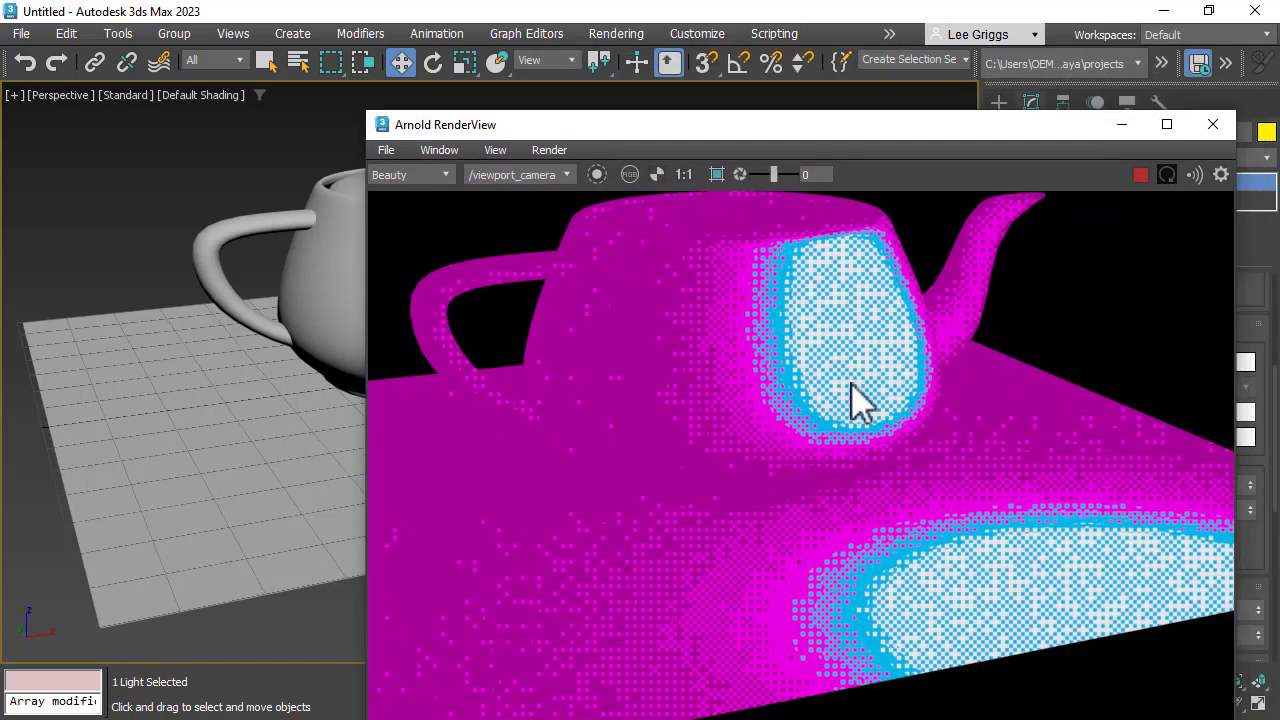
left_click(851, 383)
scroll(851, 383, "up", 5)
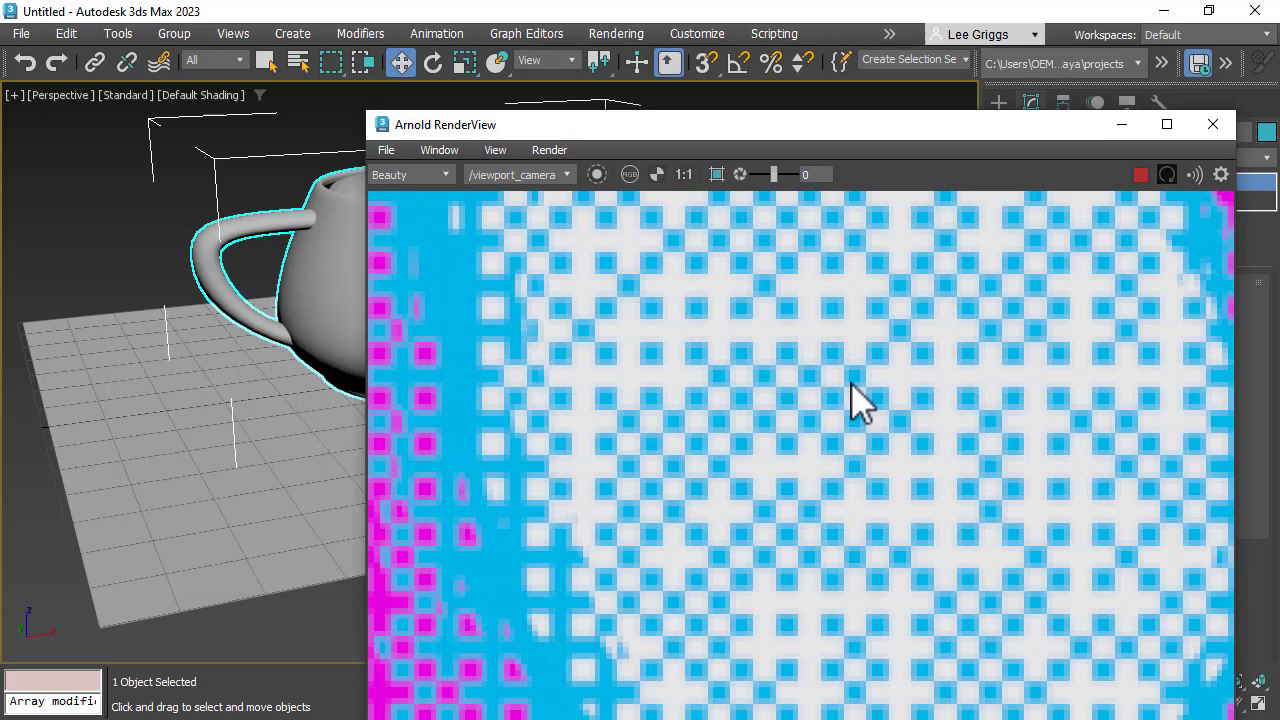
scroll(851, 383, "up", 2)
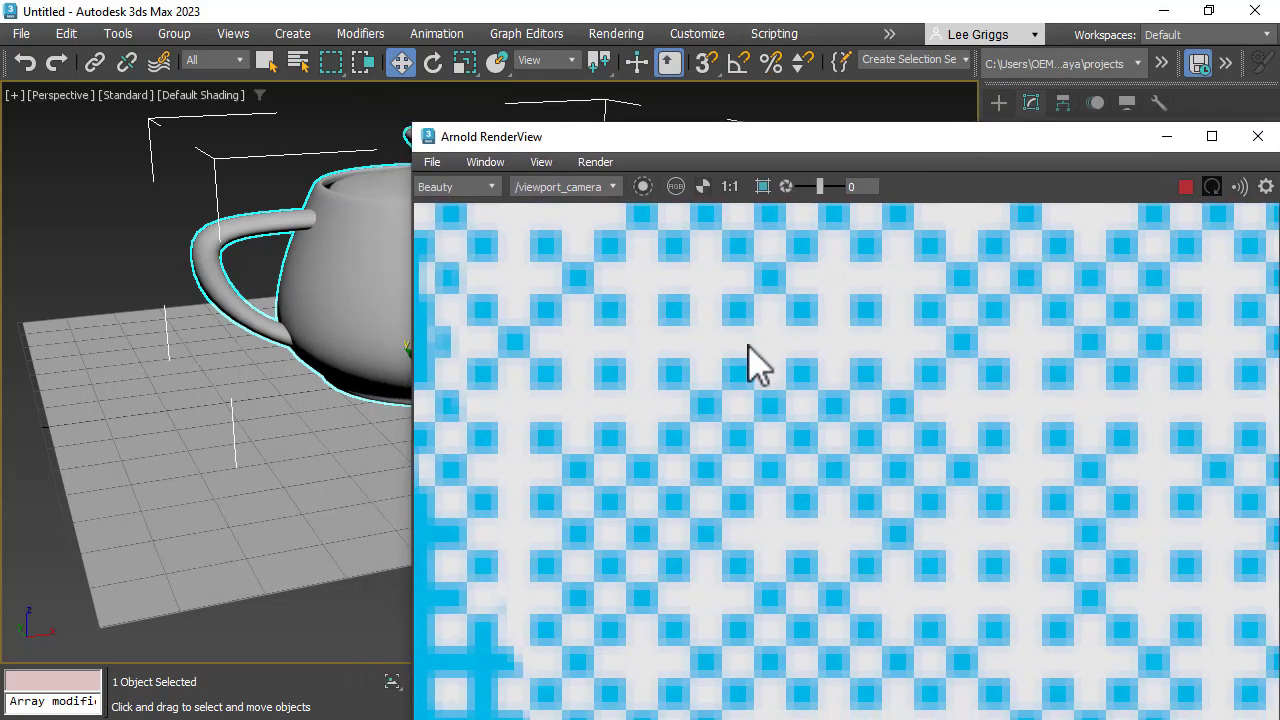
- Open the Arnold render settings, try Camera (AA) samples of 4 and settle on -2
left_click(616, 34)
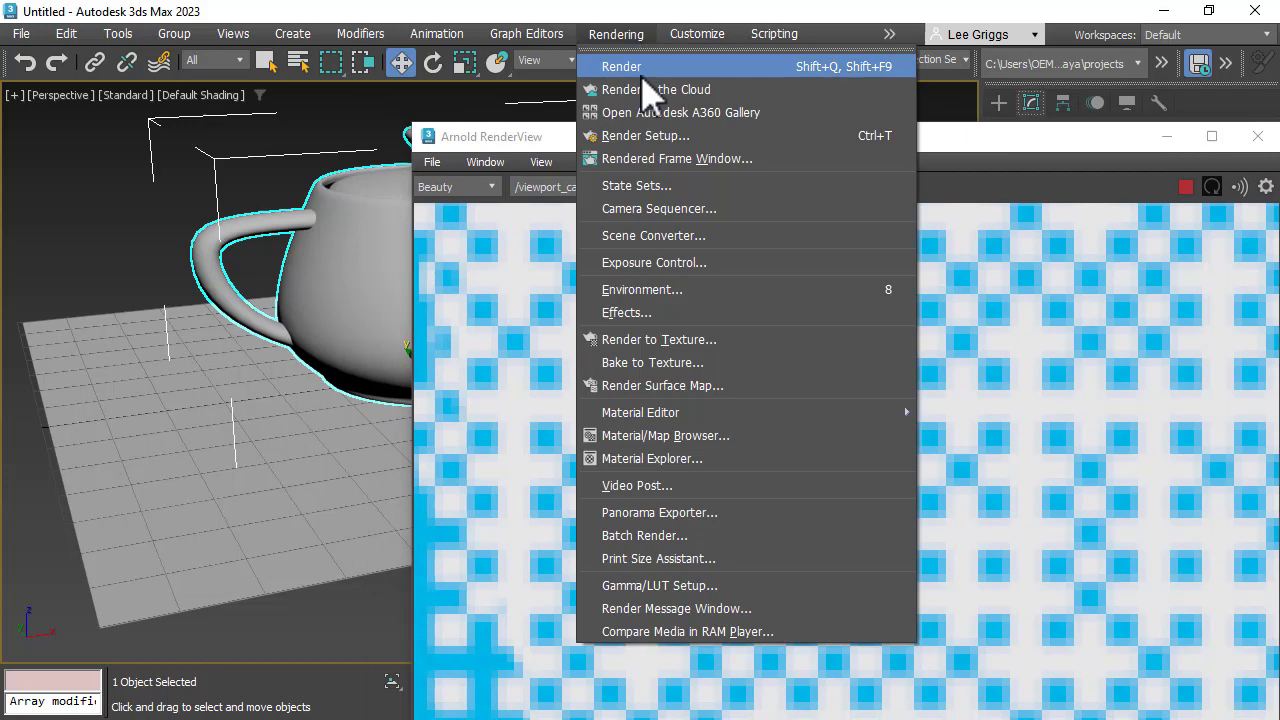
left_click(640, 135)
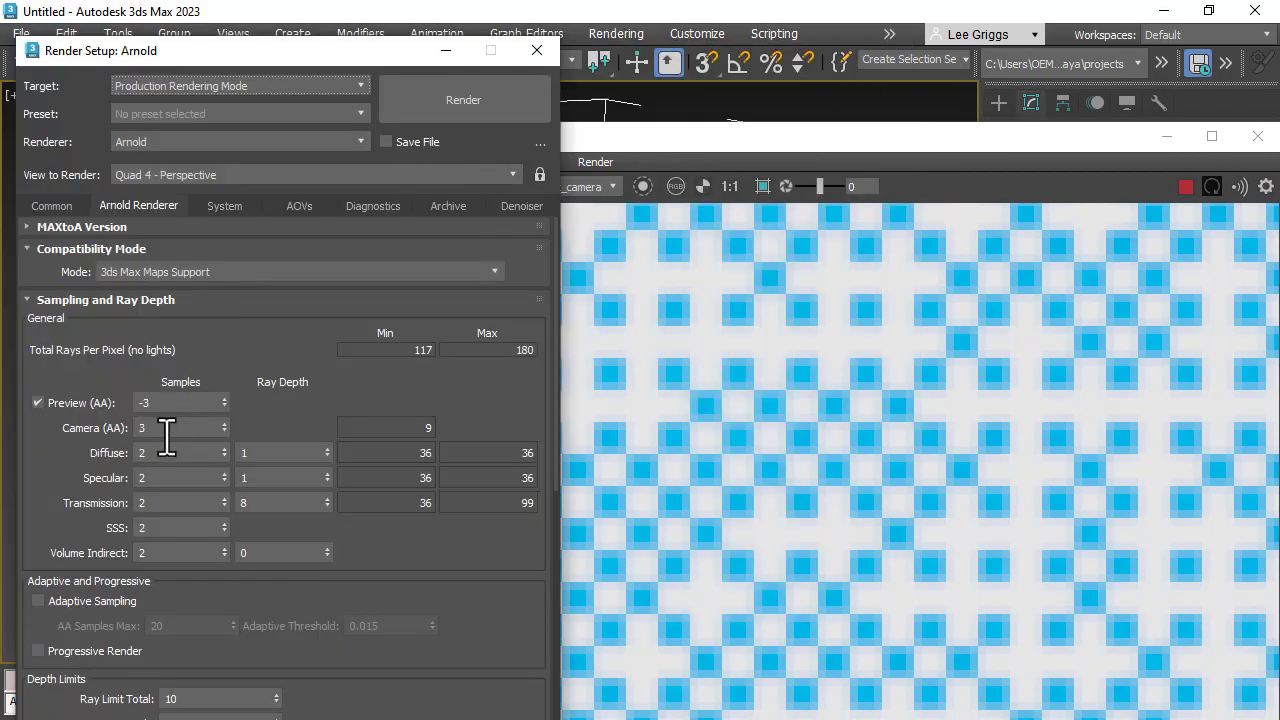
left_click_drag(277, 409, 277, 291)
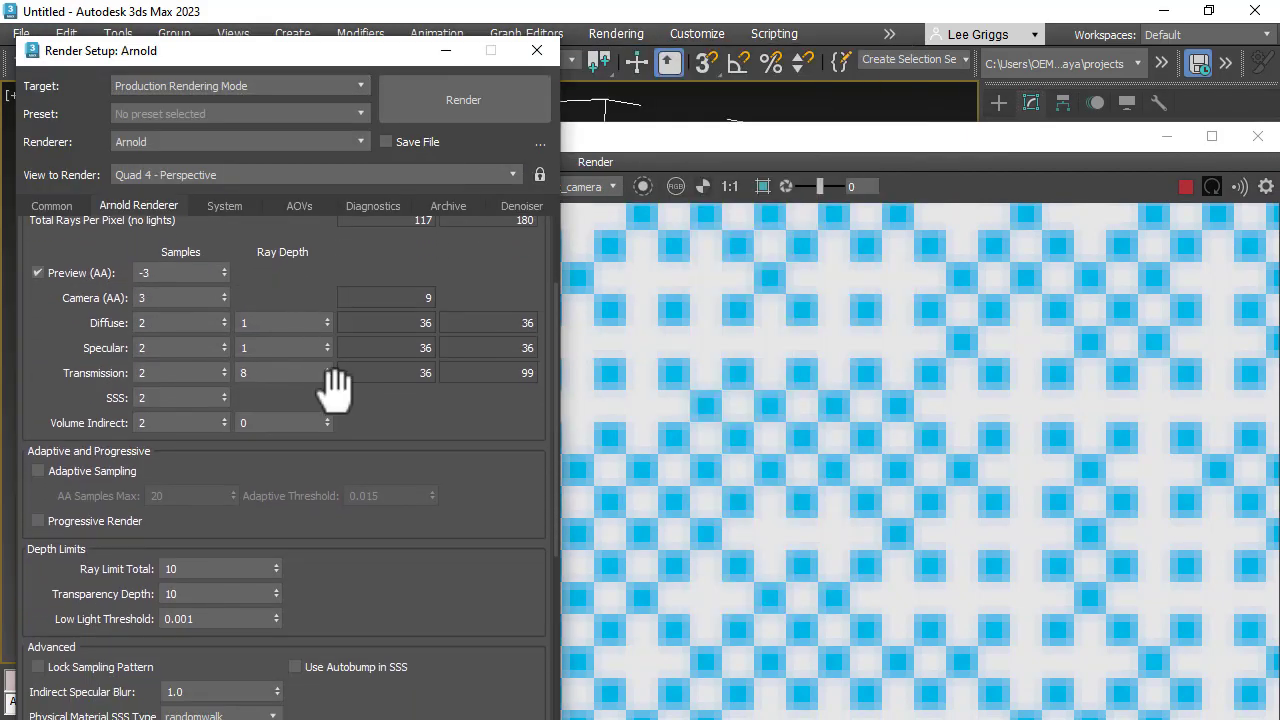
double_click(161, 298)
type("4")
key("Return")
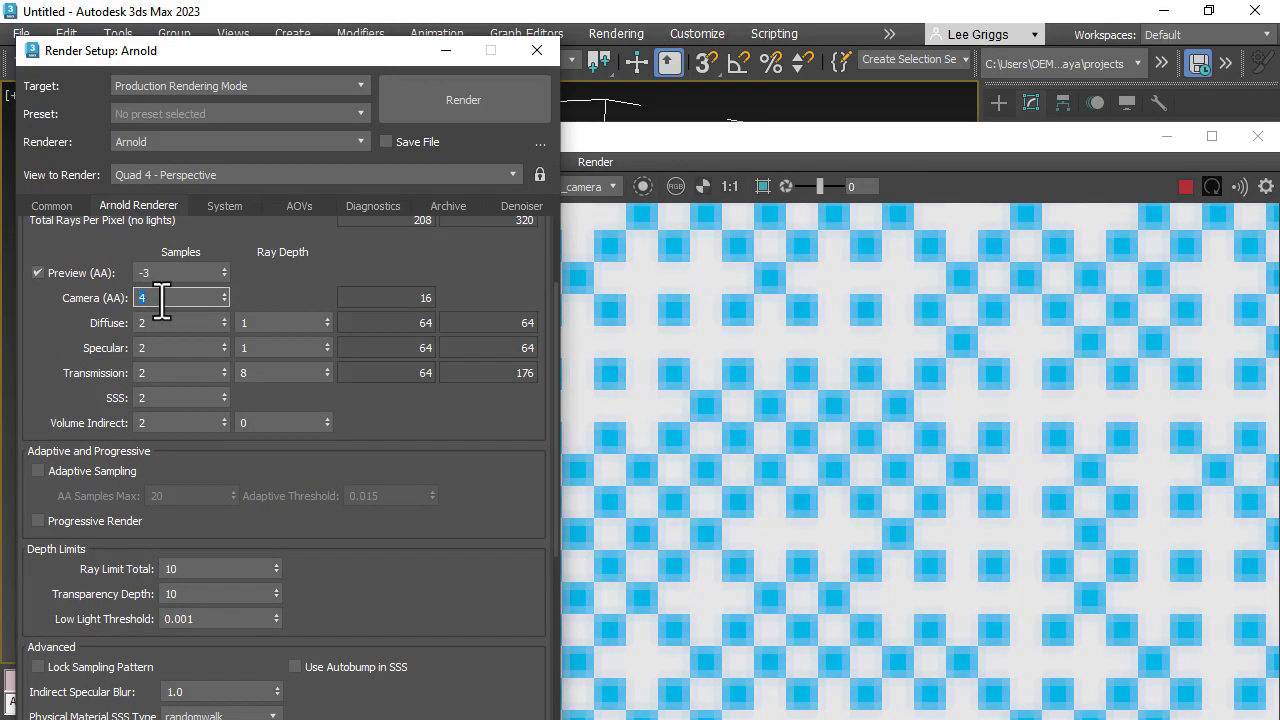
key("Tab")
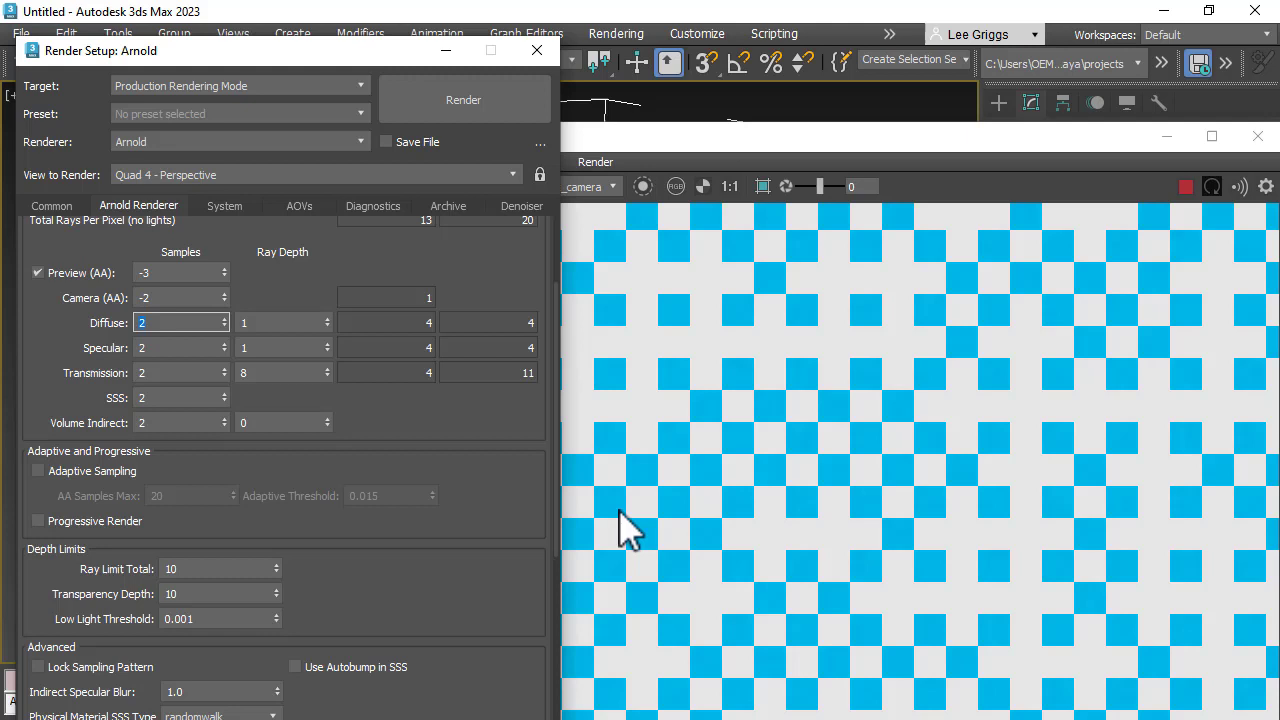
- Set the sample filter type to Closest and return to the render view to check the pixels at a wider zoom
left_click_drag(497, 436, 506, 210)
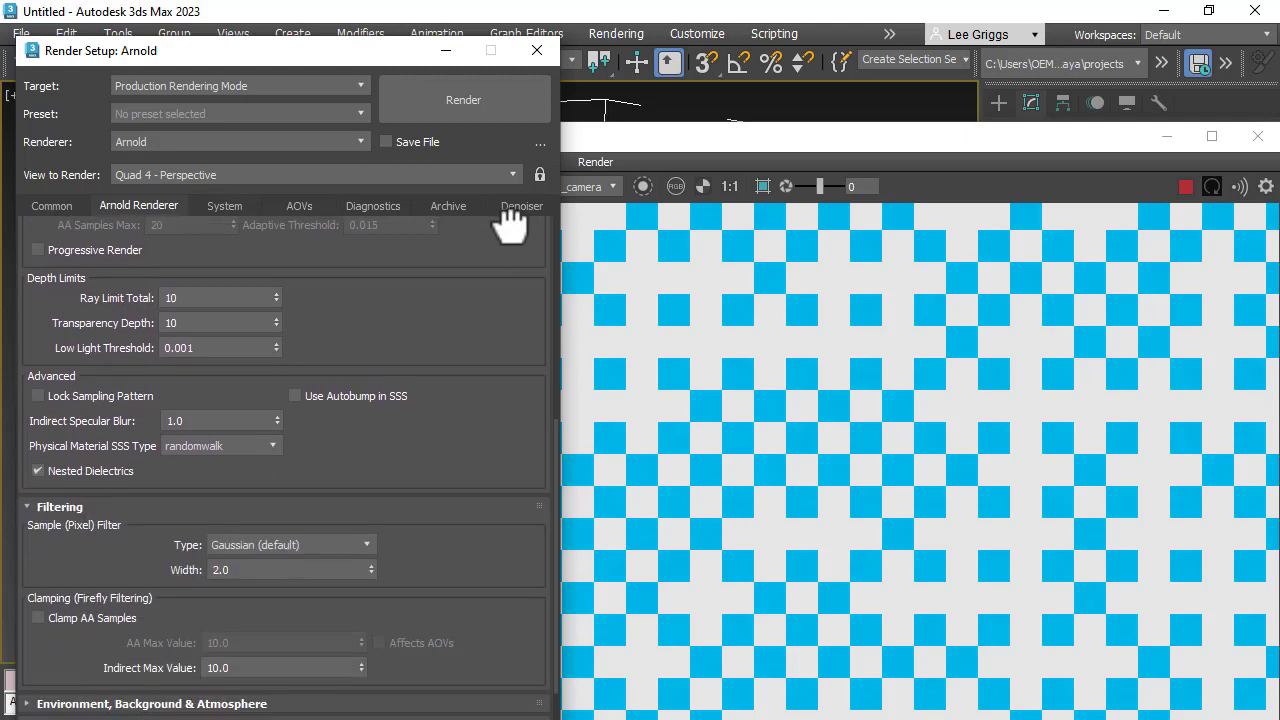
left_click(238, 542)
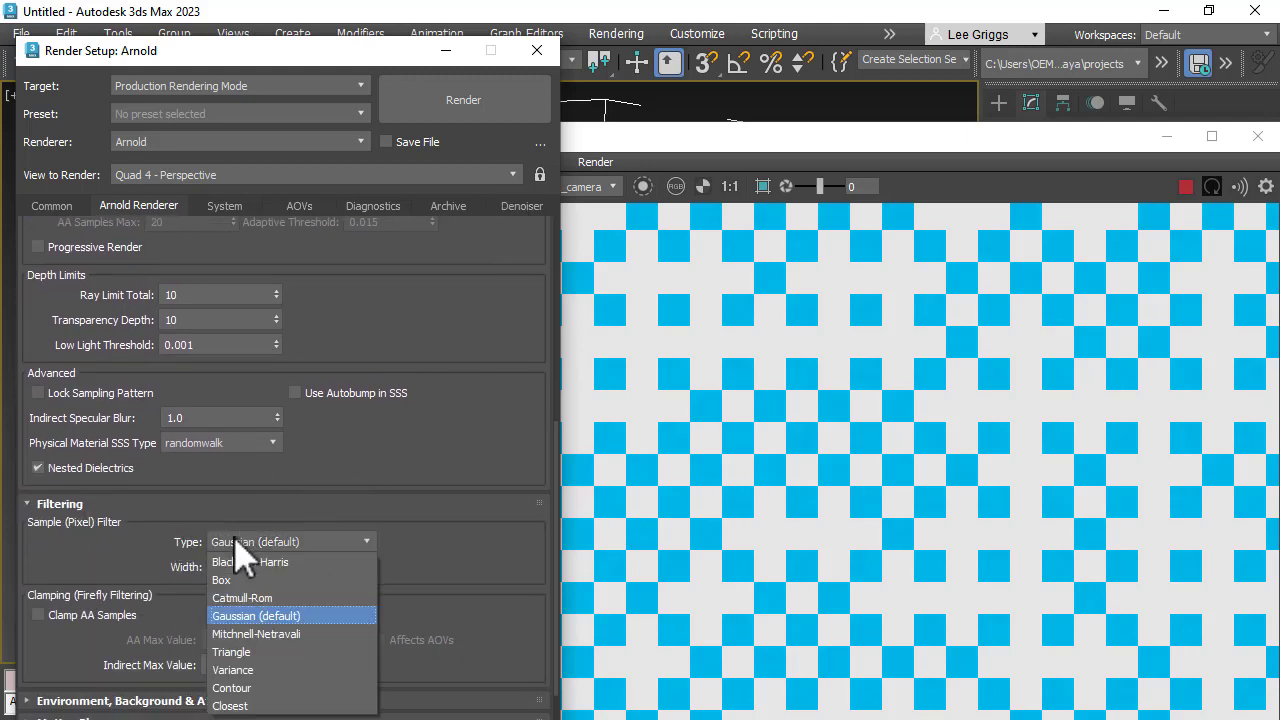
left_click(256, 706)
left_click(935, 525)
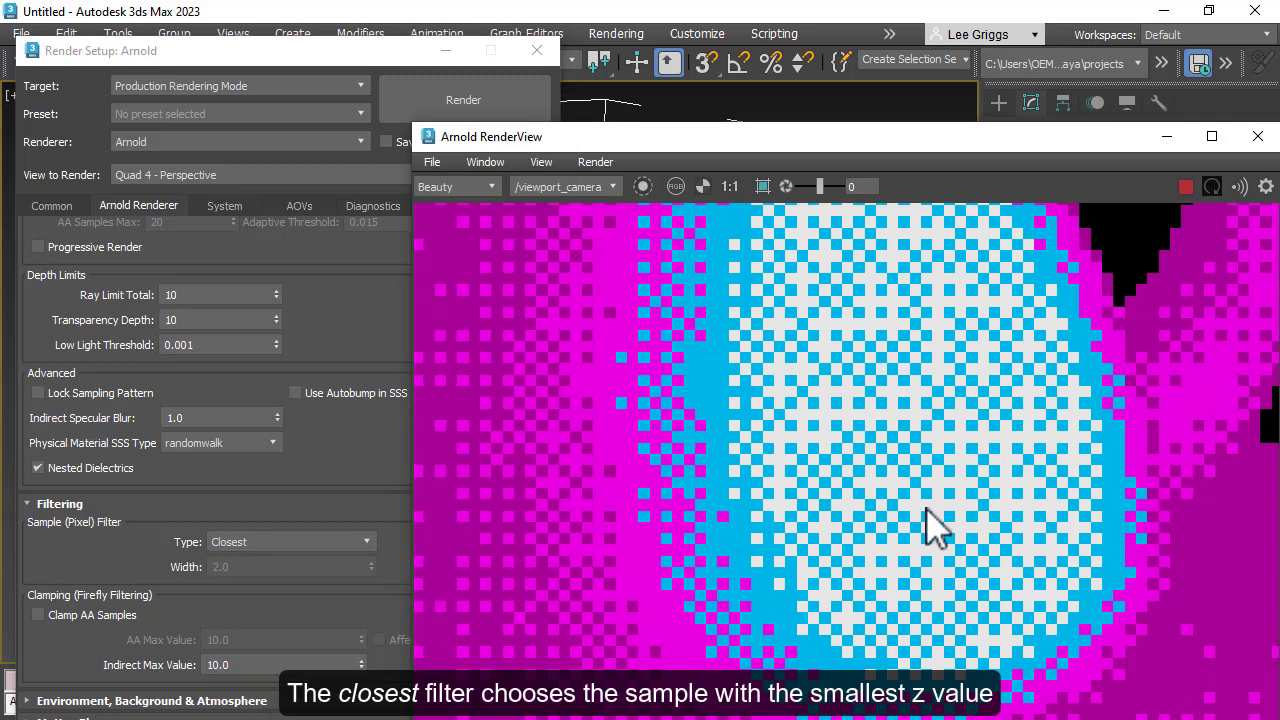